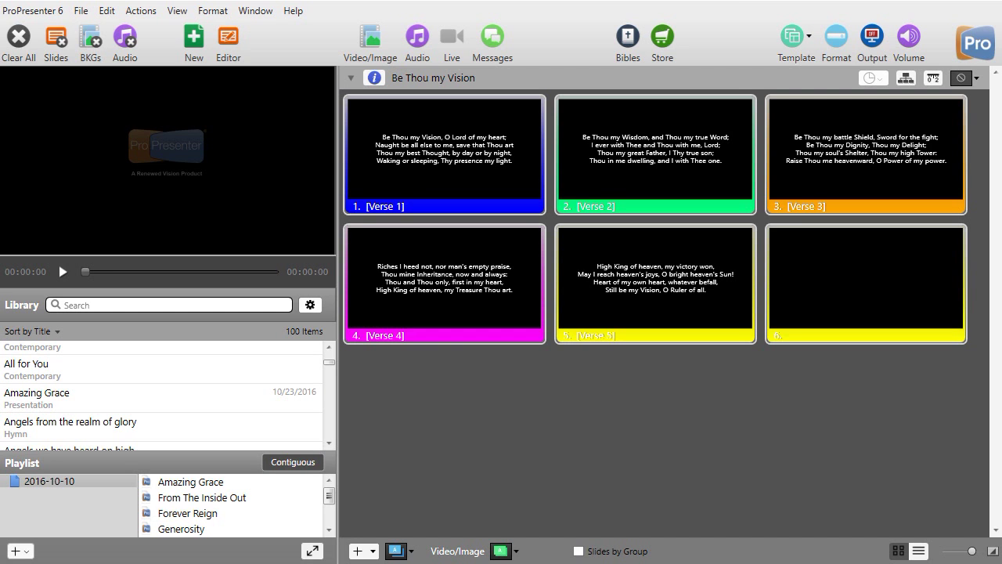
- Save a new template group named 'Friday' from the Template menu, opening the Template Editor
{"action": "left_click", "coordinate": [794, 44]}
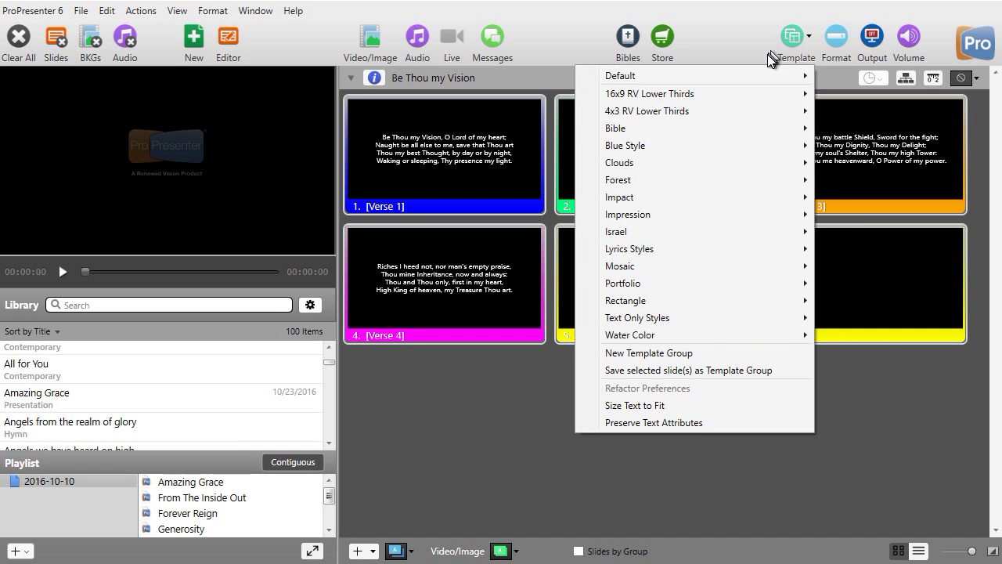
{"action": "left_click", "coordinate": [683, 354]}
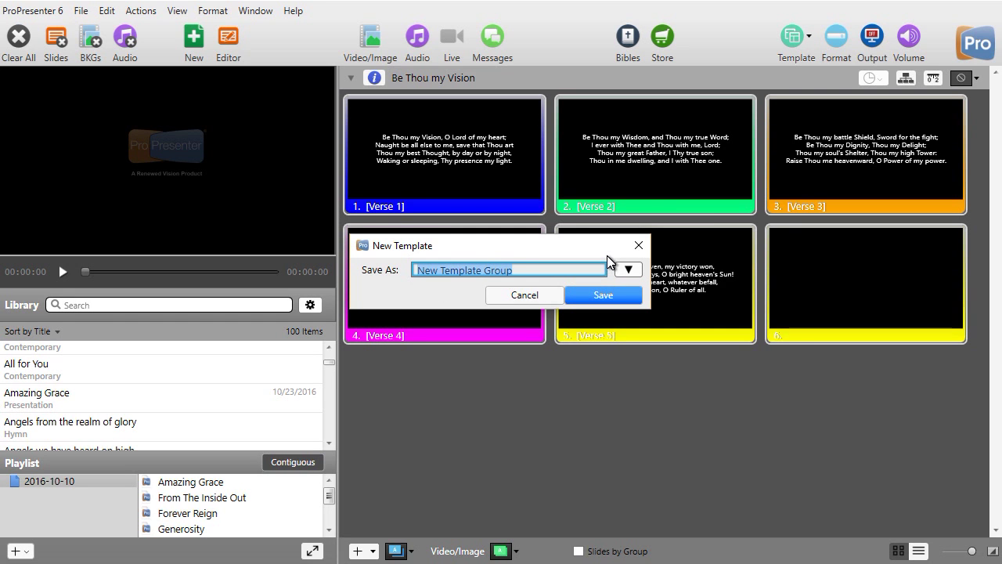
{"action": "type", "text": "Friday"}
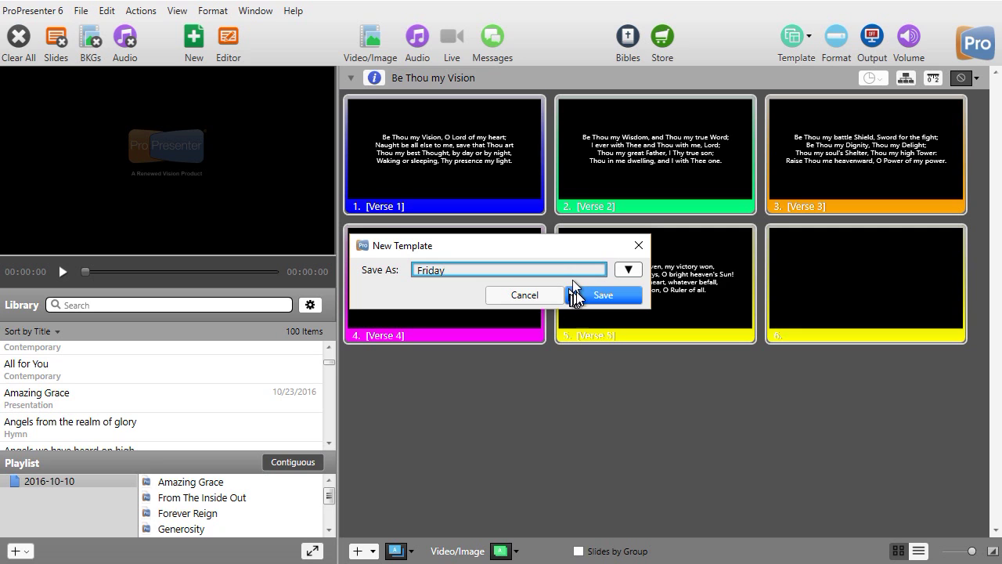
{"action": "left_click", "coordinate": [577, 291]}
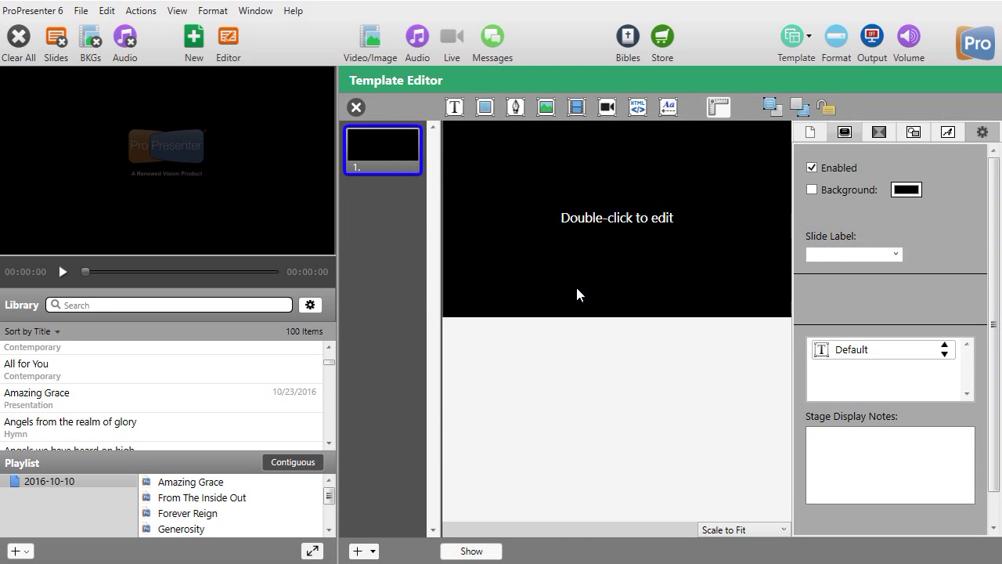
- Style the first slide's placeholder text as Hobo Std Medium, size 85, with a 2-point outline
{"action": "left_click", "coordinate": [630, 223]}
{"action": "double_click", "coordinate": [626, 217]}
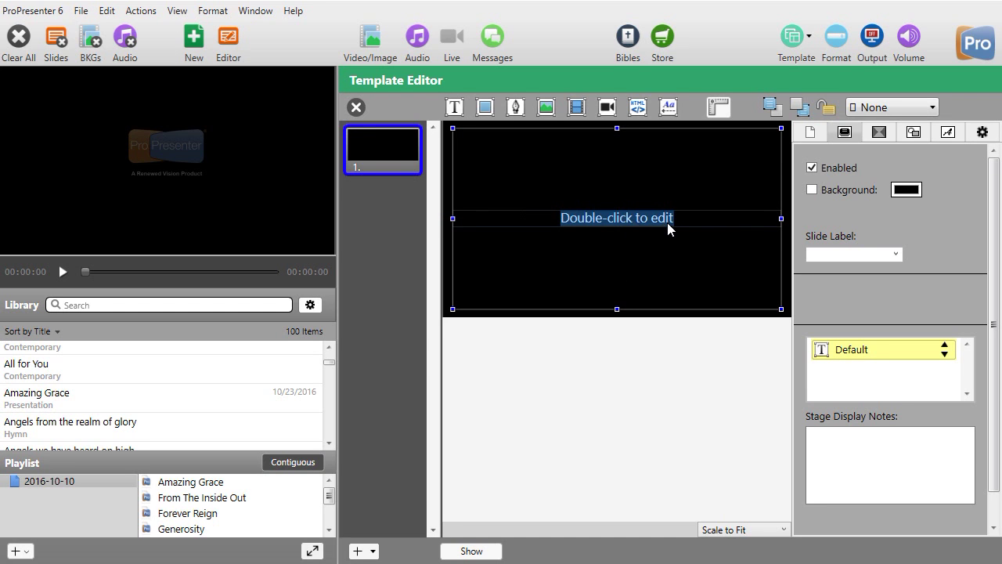
{"action": "left_click", "coordinate": [948, 133]}
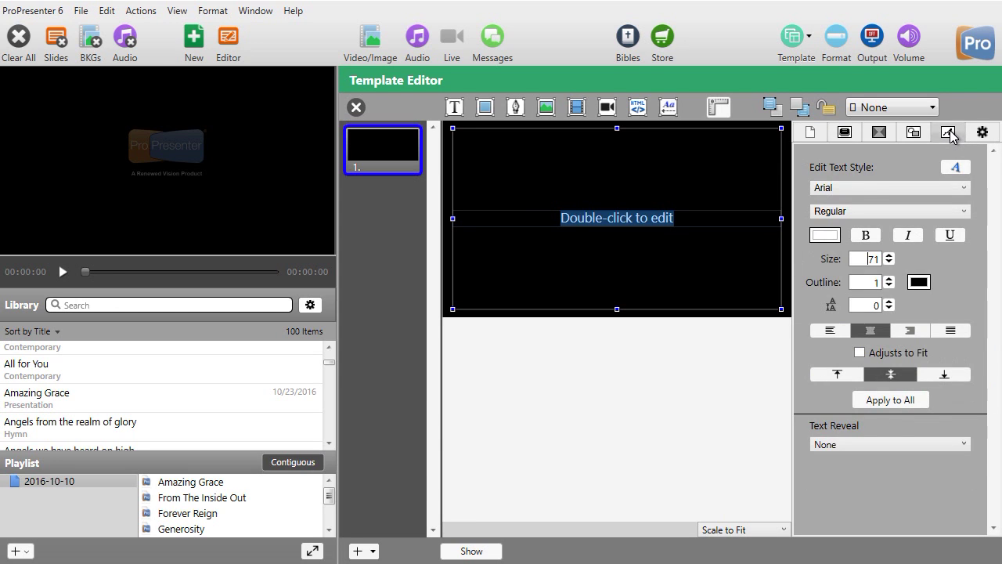
{"action": "left_click", "coordinate": [966, 189]}
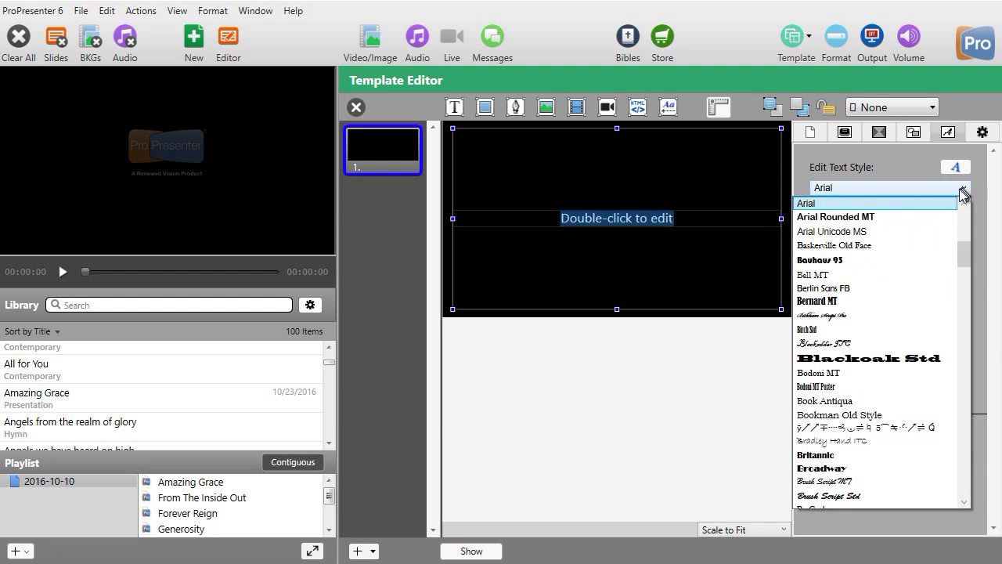
{"action": "left_click_drag", "start_coordinate": [967, 255], "coordinate": [972, 350]}
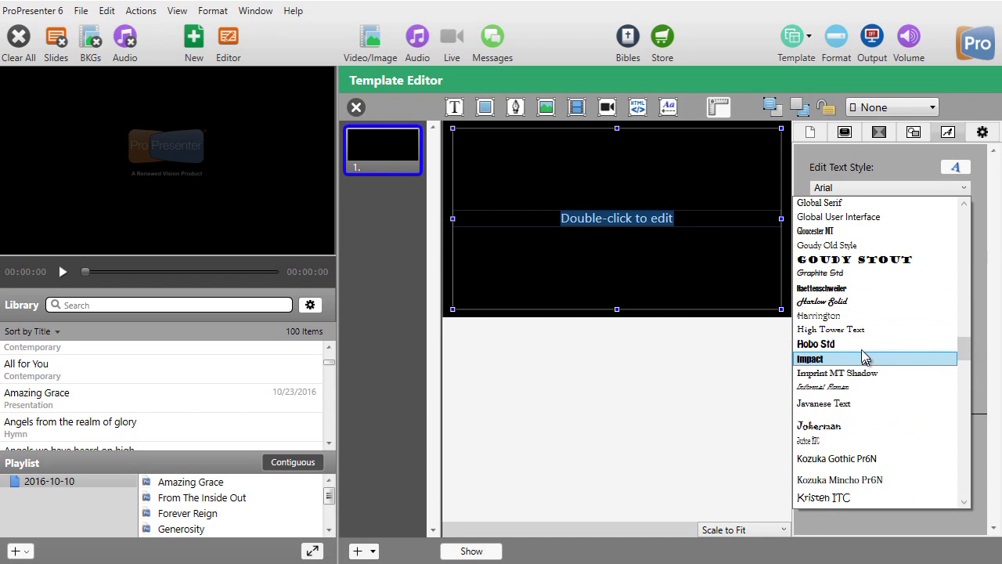
{"action": "left_click", "coordinate": [845, 345]}
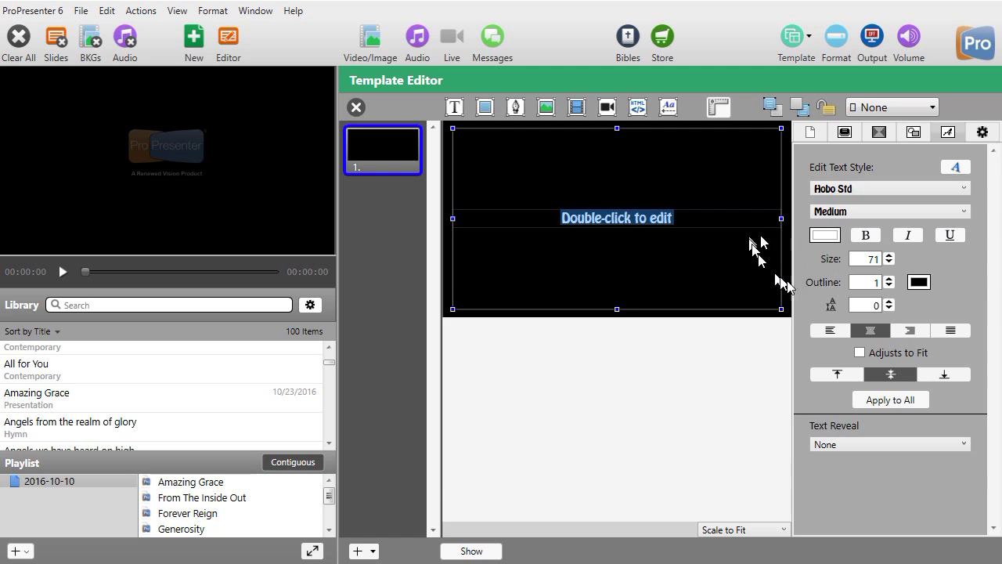
{"action": "double_click", "coordinate": [869, 258]}
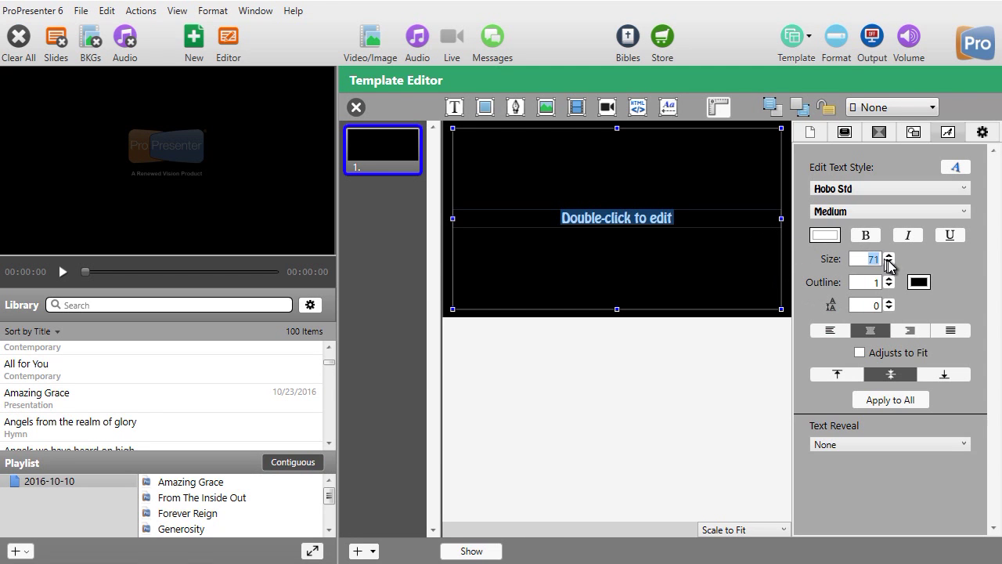
{"action": "type", "text": "85"}
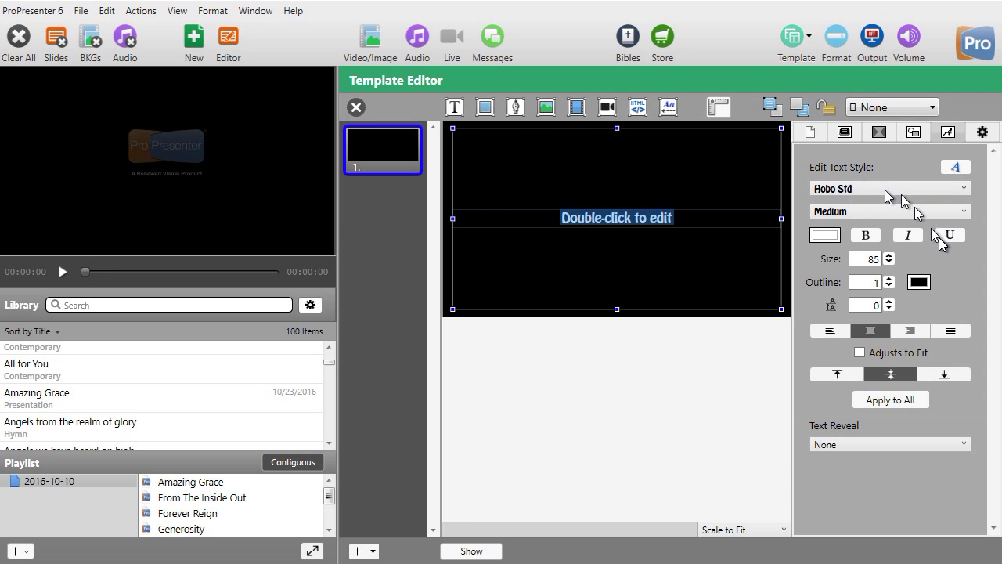
{"action": "key", "text": "Return"}
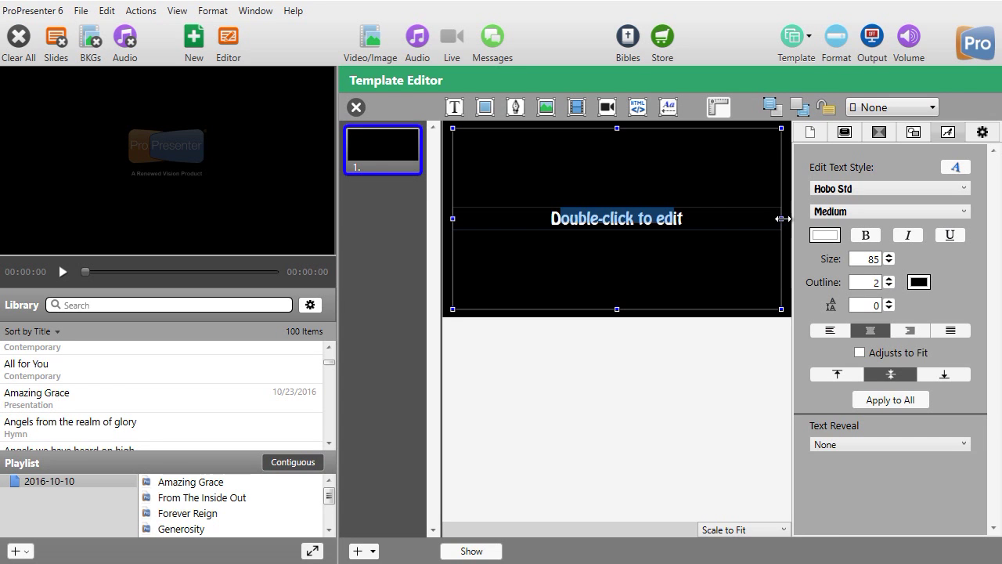
- Resize the first slide's text box into the upper-left area and top-align its text
{"action": "left_click_drag", "start_coordinate": [782, 218], "coordinate": [685, 219]}
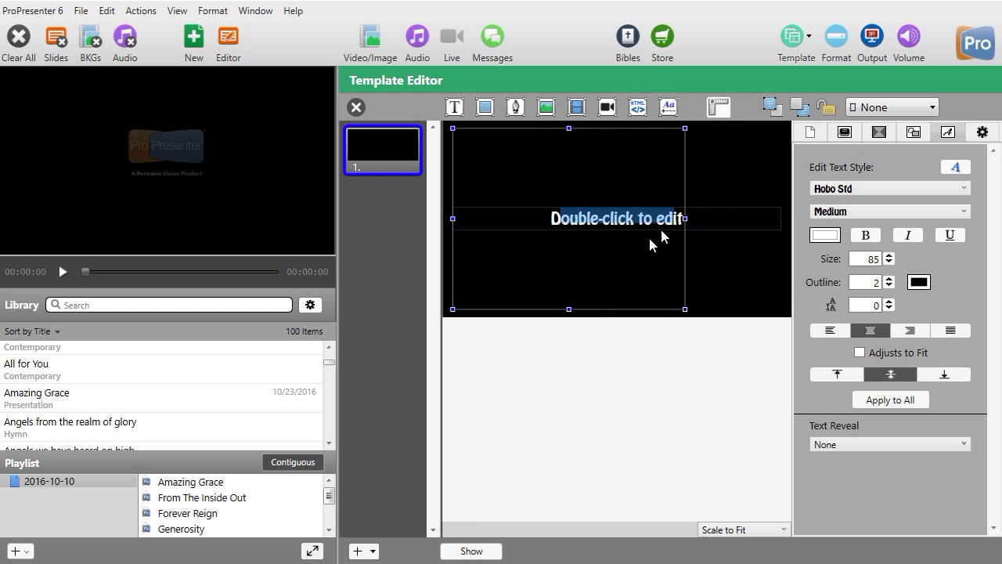
{"action": "left_click_drag", "start_coordinate": [571, 308], "coordinate": [582, 280]}
{"action": "left_click_drag", "start_coordinate": [684, 204], "coordinate": [700, 207]}
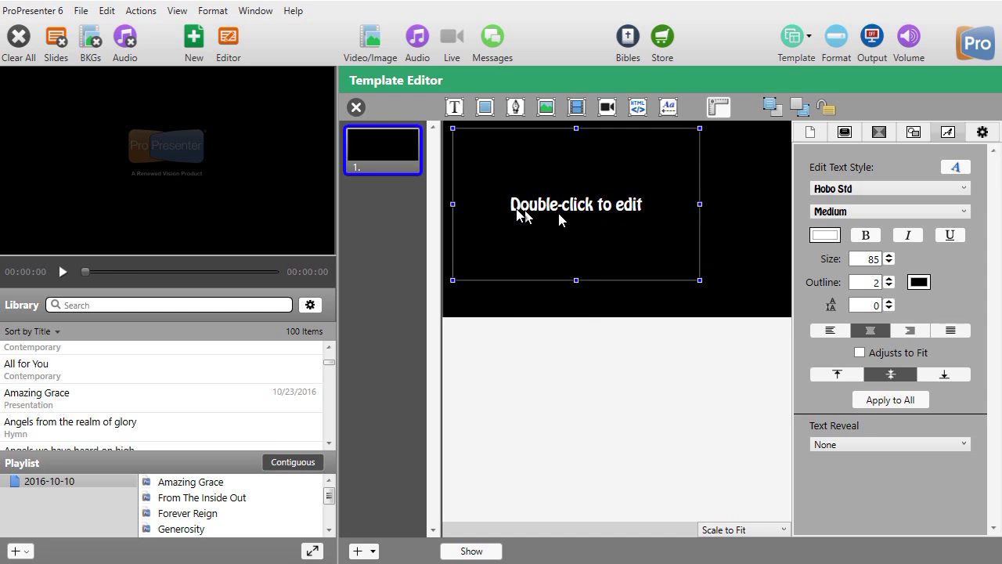
{"action": "left_click", "coordinate": [837, 374]}
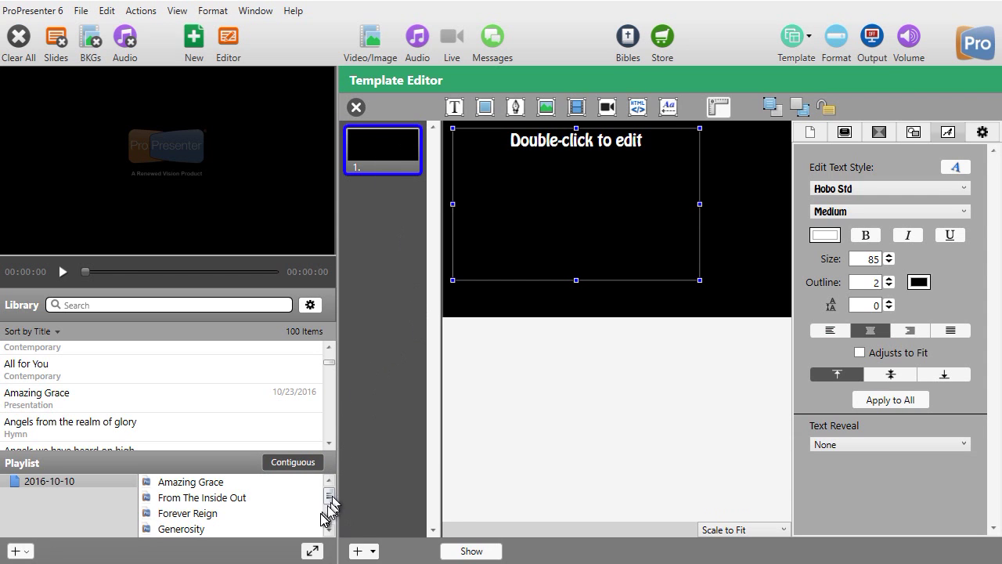
- Add a second template slide and start editing its placeholder text
{"action": "left_click", "coordinate": [357, 552]}
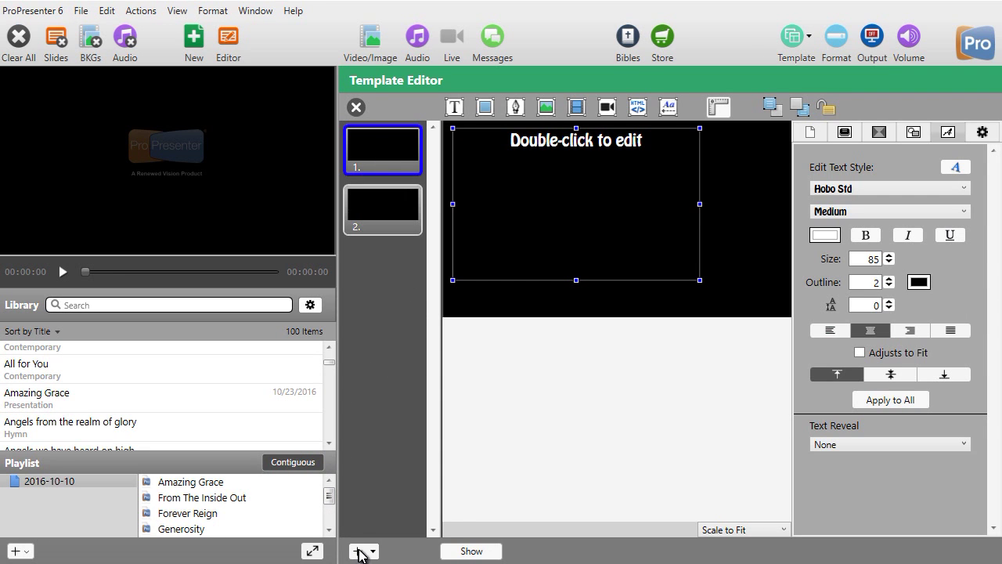
{"action": "left_click", "coordinate": [383, 205]}
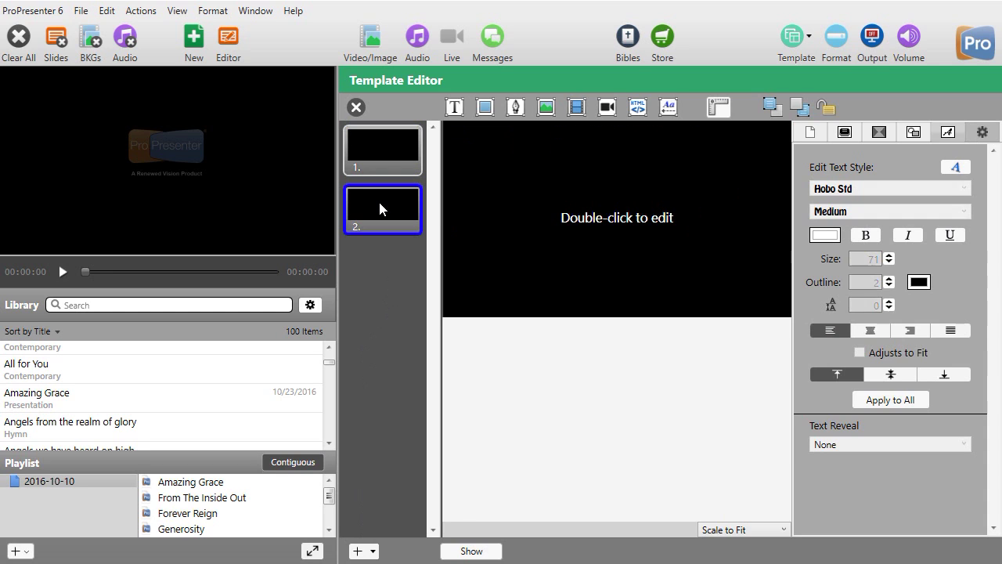
{"action": "left_click", "coordinate": [638, 222]}
{"action": "double_click", "coordinate": [638, 222]}
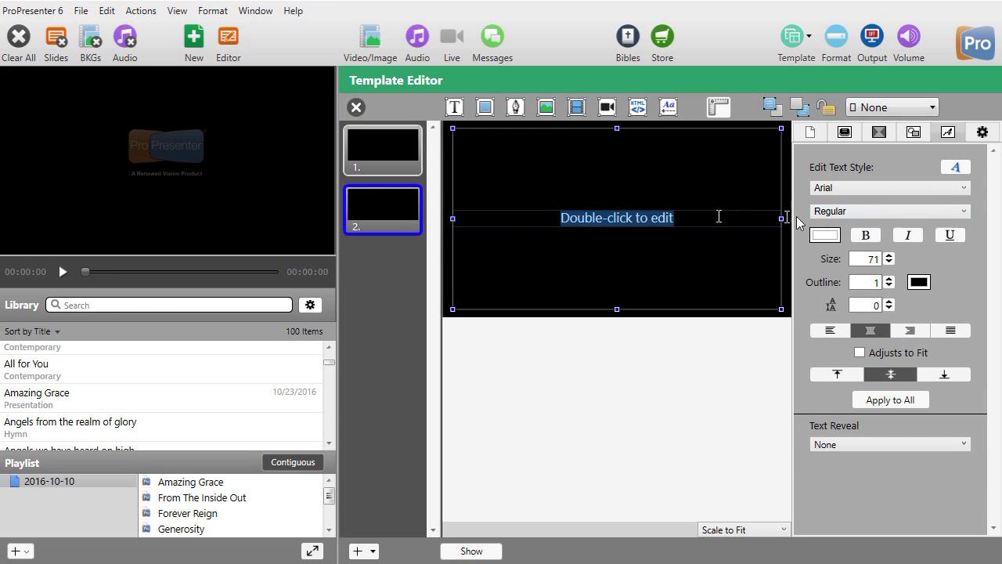
- Set slide 2's text to Berlin Sans FB Regular at size 77, with bold left off
{"action": "left_click", "coordinate": [966, 188]}
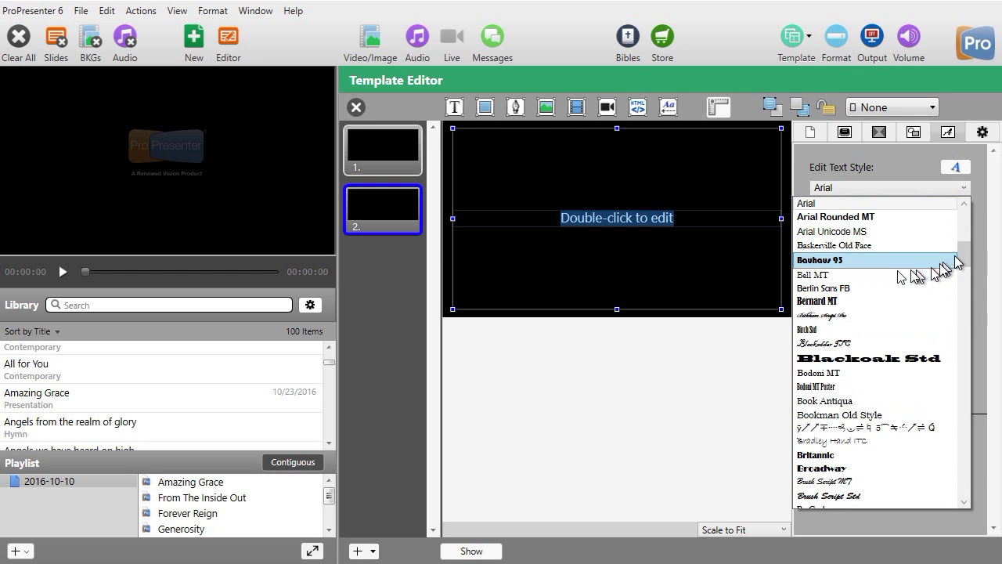
{"action": "left_click", "coordinate": [865, 287]}
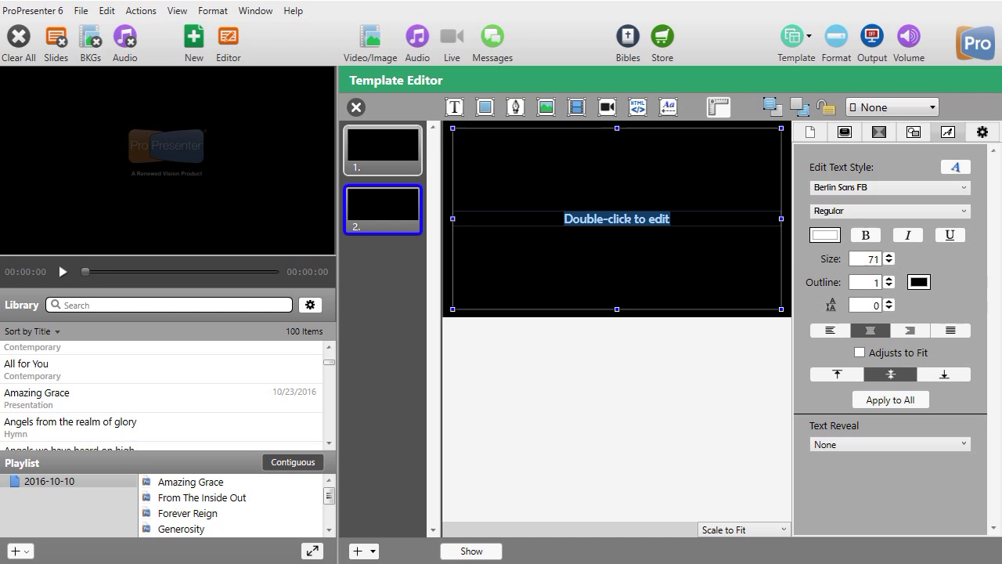
{"action": "double_click", "coordinate": [884, 261]}
{"action": "left_click", "coordinate": [866, 235]}
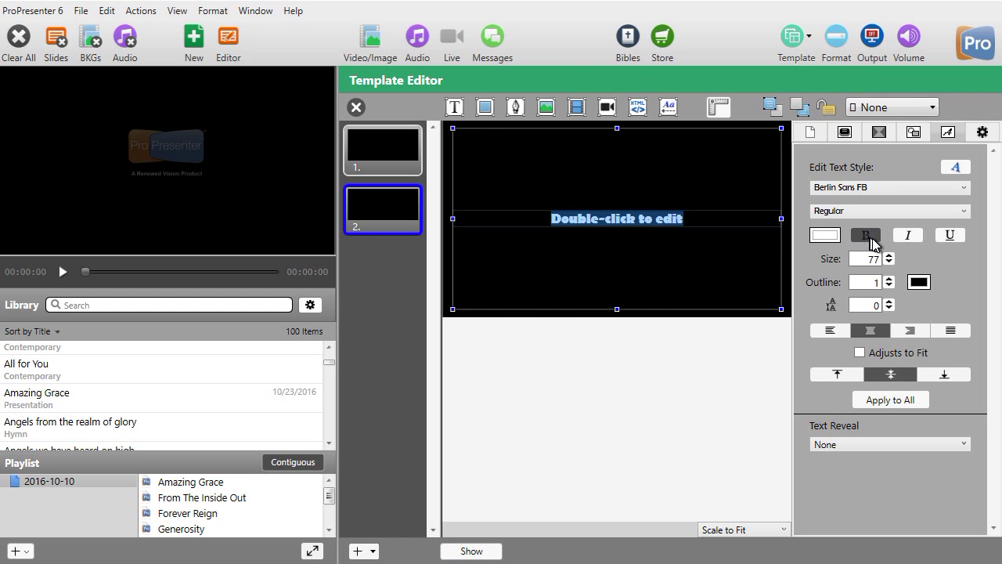
{"action": "left_click", "coordinate": [866, 235]}
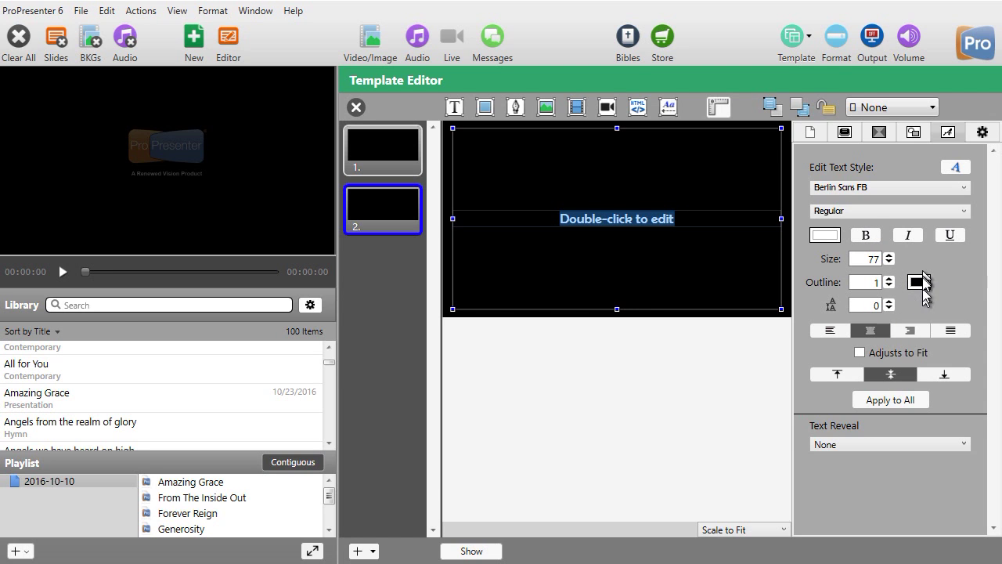
- Color slide 2's text pale yellow (RGB 234, 212, 100) with a 3-point black outline
{"action": "left_click", "coordinate": [835, 239]}
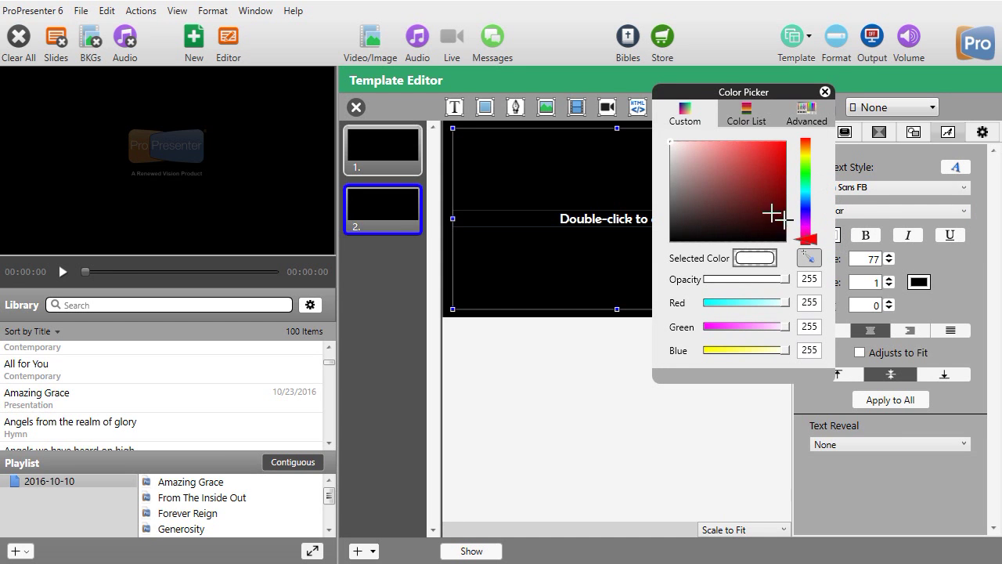
{"action": "left_click_drag", "start_coordinate": [813, 240], "coordinate": [825, 158]}
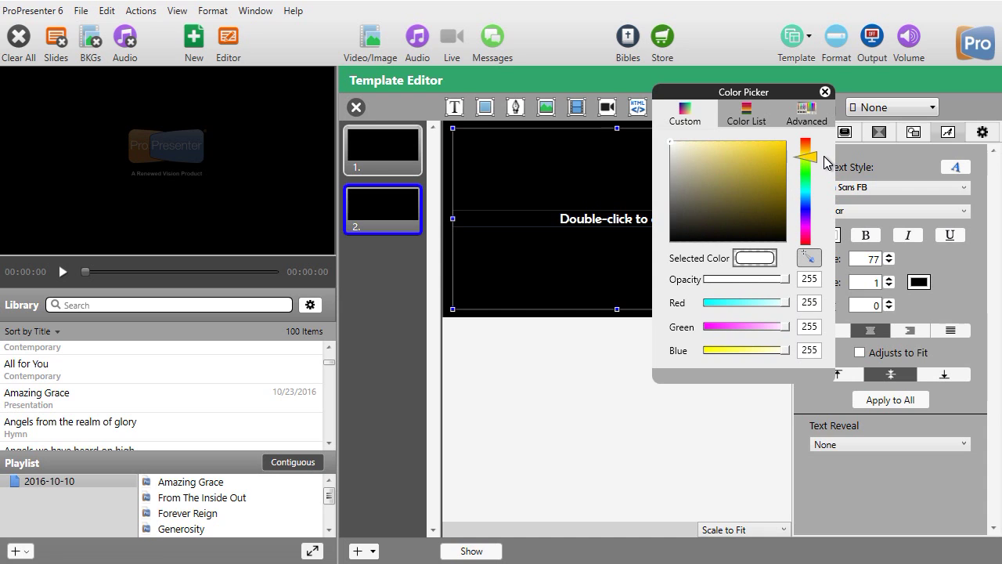
{"action": "left_click", "coordinate": [737, 149]}
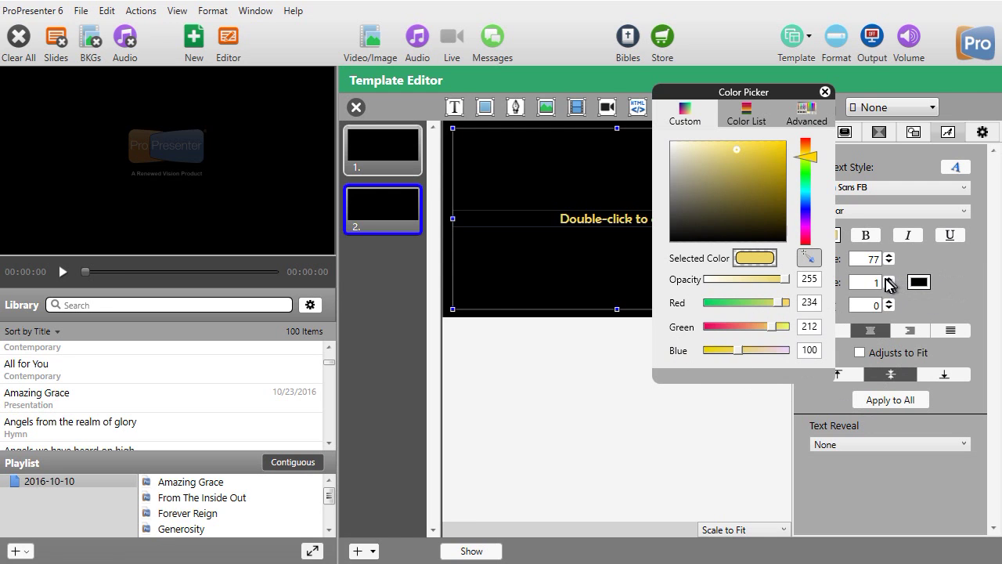
{"action": "left_click", "coordinate": [889, 278]}
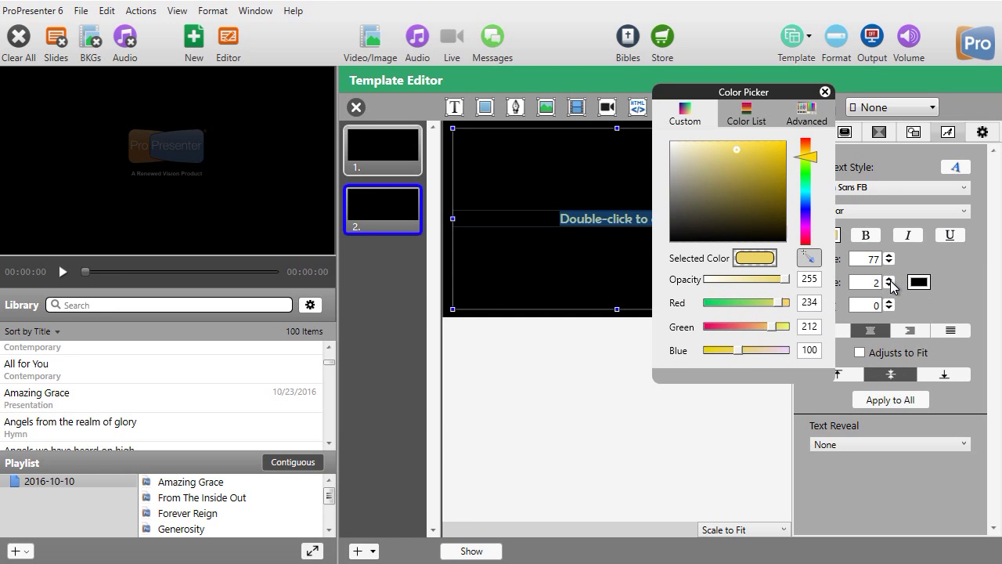
{"action": "left_click", "coordinate": [890, 279]}
{"action": "left_click", "coordinate": [824, 91]}
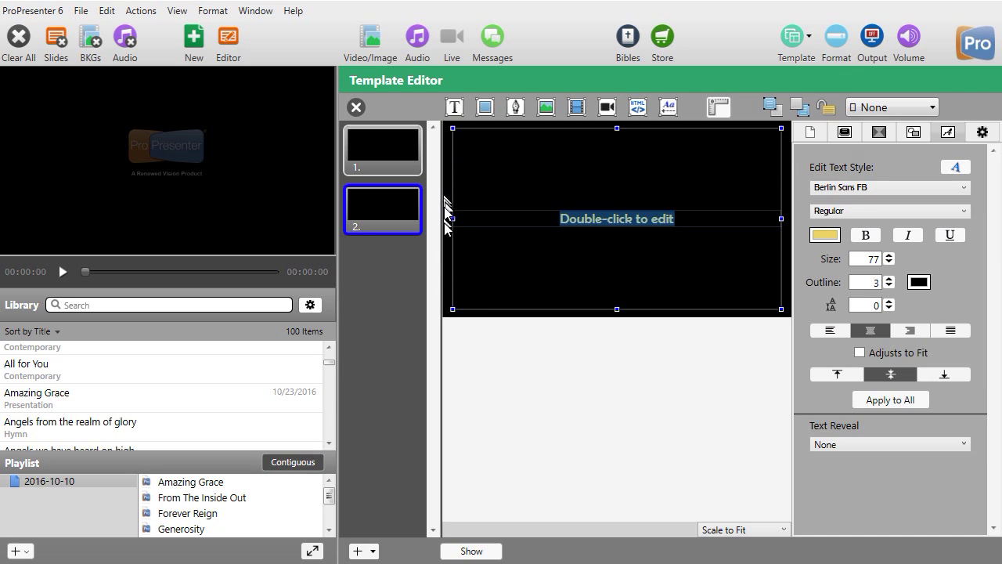
- Shorten slide 2's text box from top and bottom and top-align its yellow text
{"action": "left_click_drag", "start_coordinate": [452, 218], "coordinate": [553, 251]}
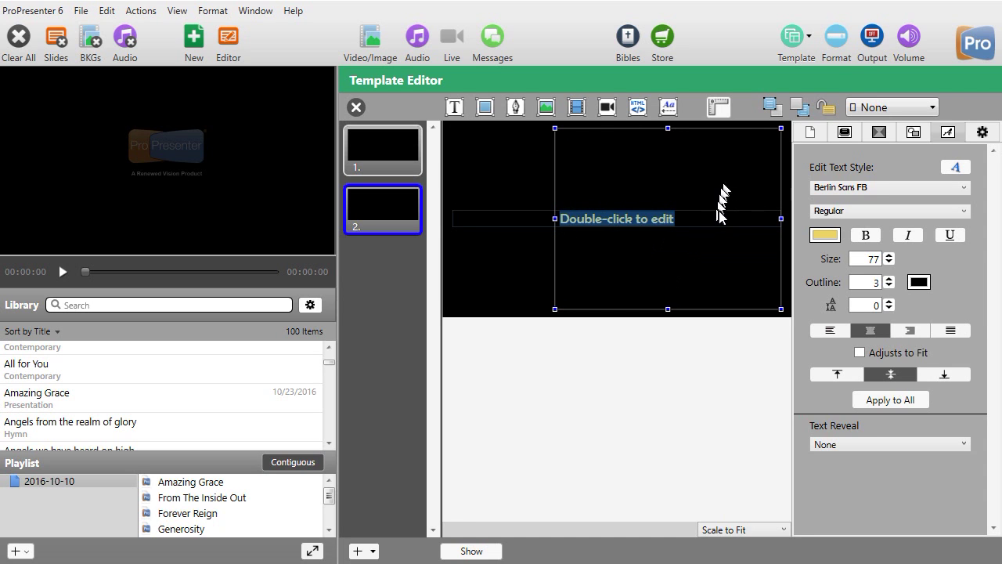
{"action": "left_click", "coordinate": [377, 206]}
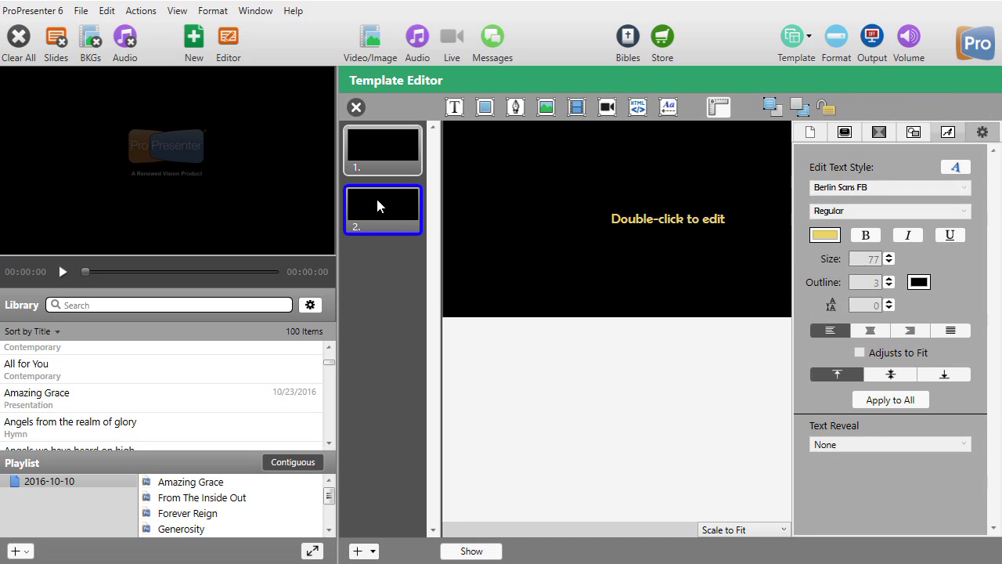
{"action": "left_click", "coordinate": [662, 214]}
{"action": "left_click_drag", "start_coordinate": [671, 306], "coordinate": [674, 296]}
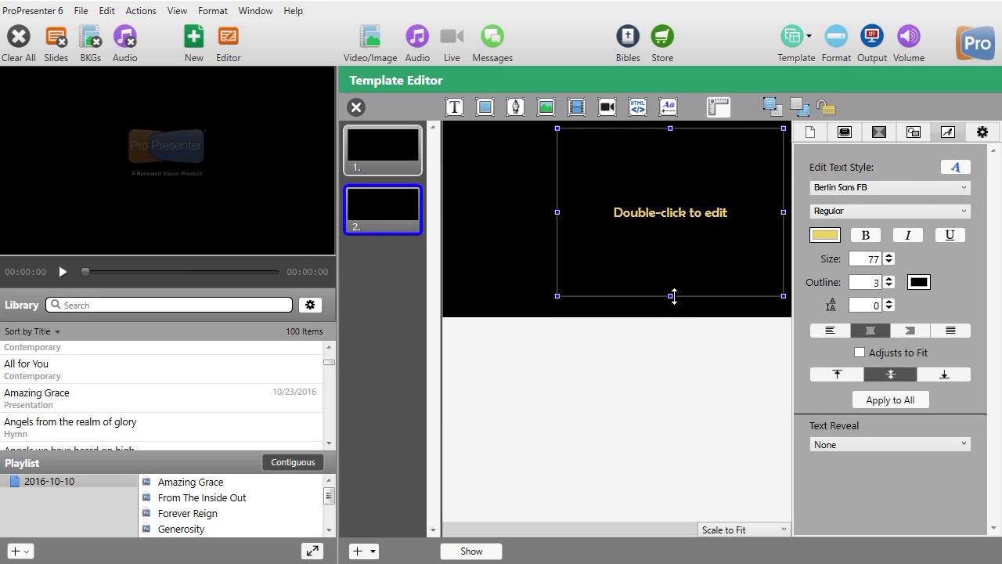
{"action": "left_click_drag", "start_coordinate": [670, 127], "coordinate": [678, 139]}
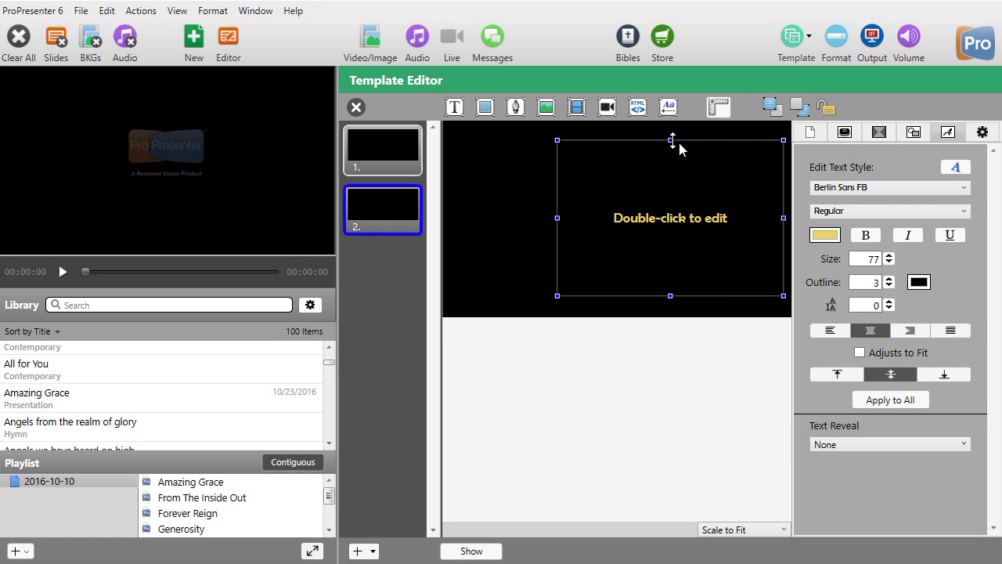
{"action": "left_click", "coordinate": [851, 373]}
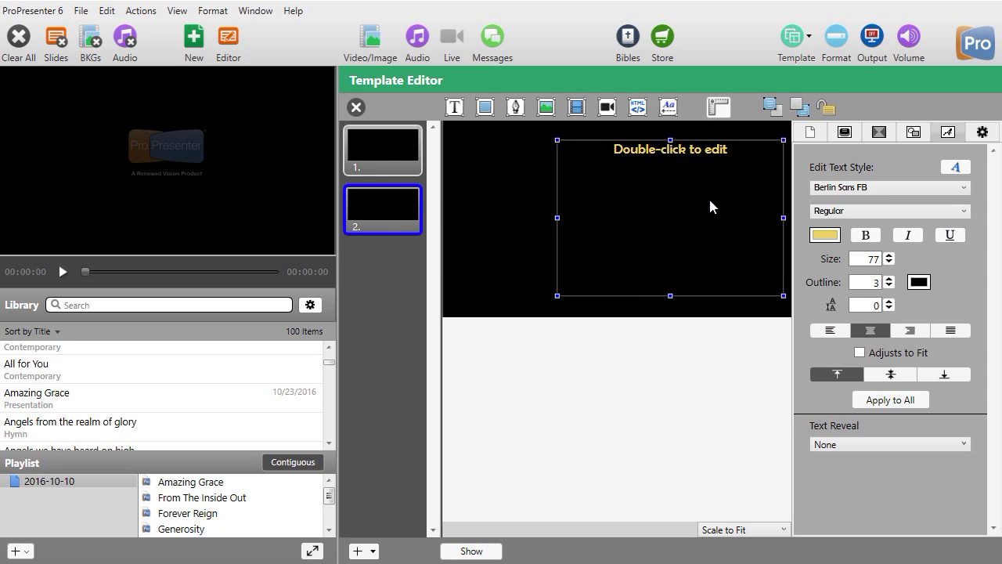
{"action": "left_click", "coordinate": [405, 210]}
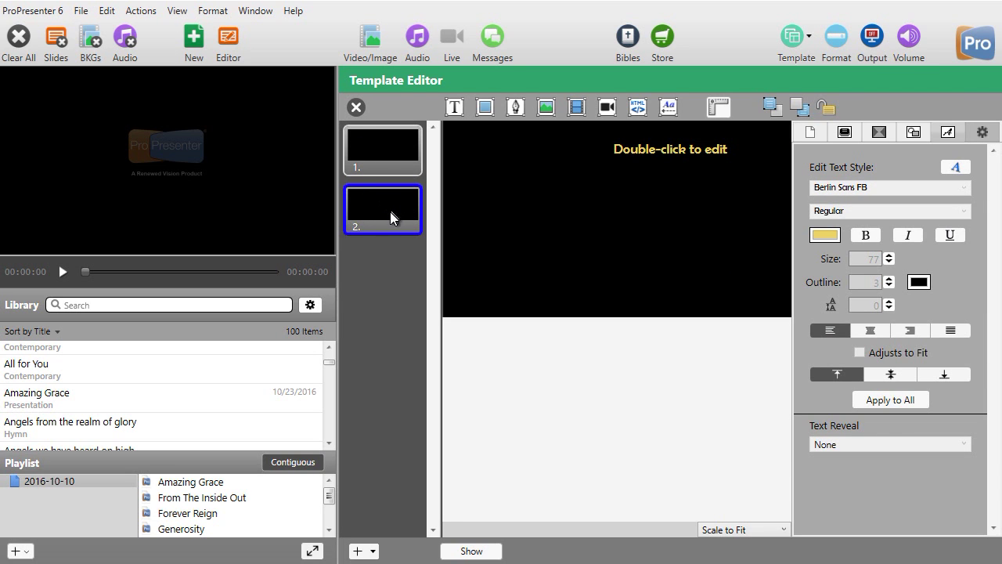
- Give slide 2 the custom template label 'Yellow Right' without saving it for reuse
{"action": "right_click", "coordinate": [394, 208]}
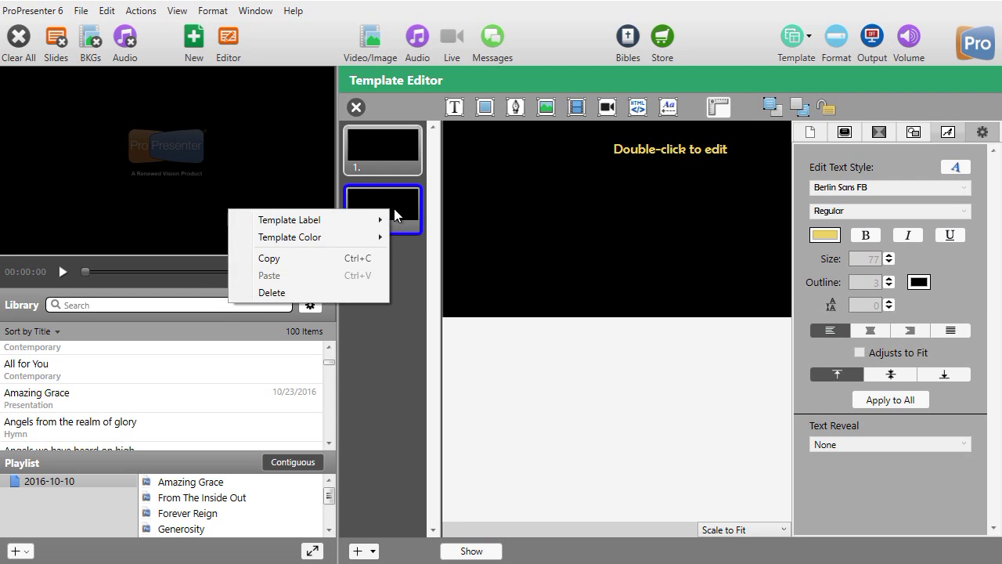
{"action": "mouse_move", "coordinate": [368, 225]}
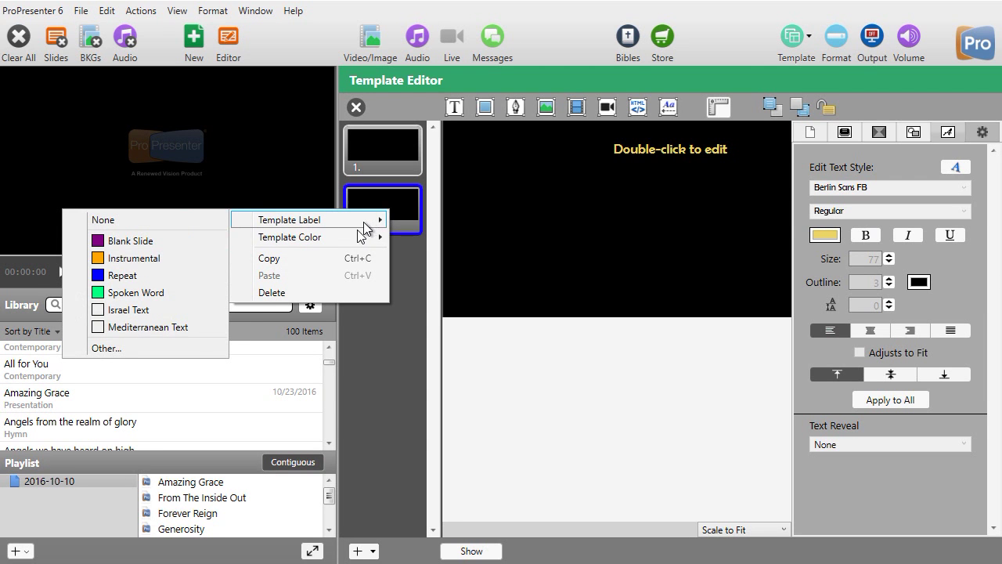
{"action": "left_click", "coordinate": [184, 347]}
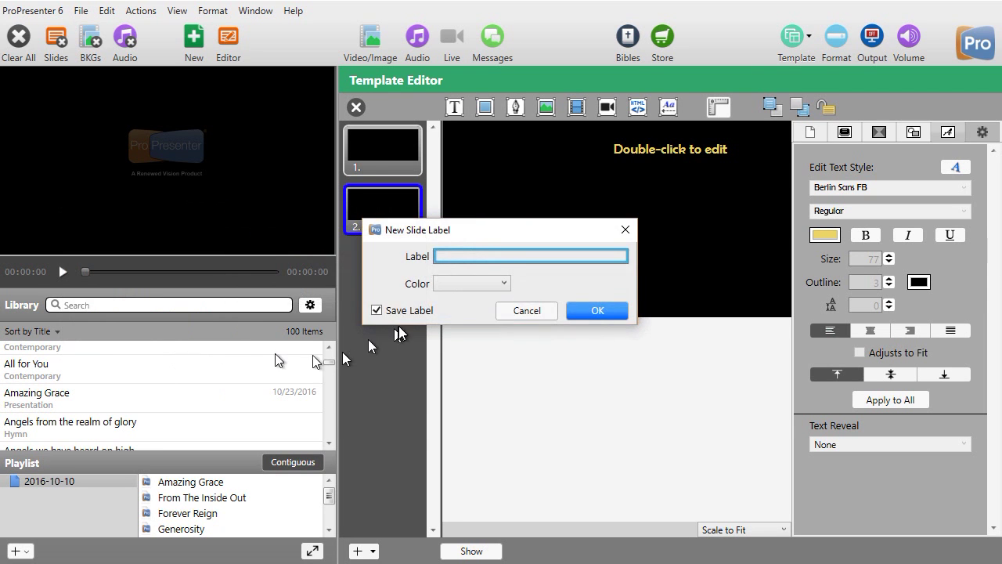
{"action": "left_click", "coordinate": [377, 310]}
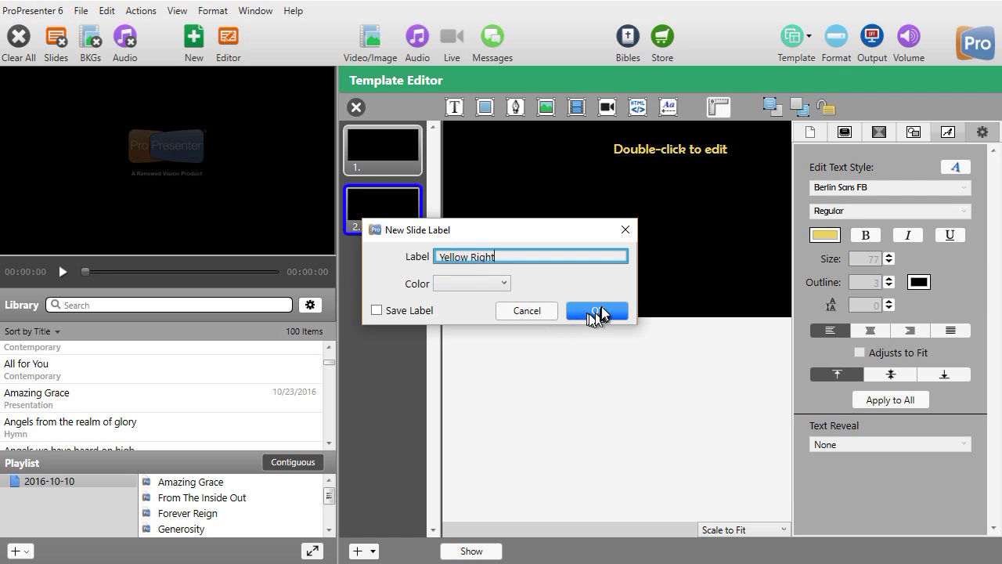
{"action": "left_click", "coordinate": [602, 313]}
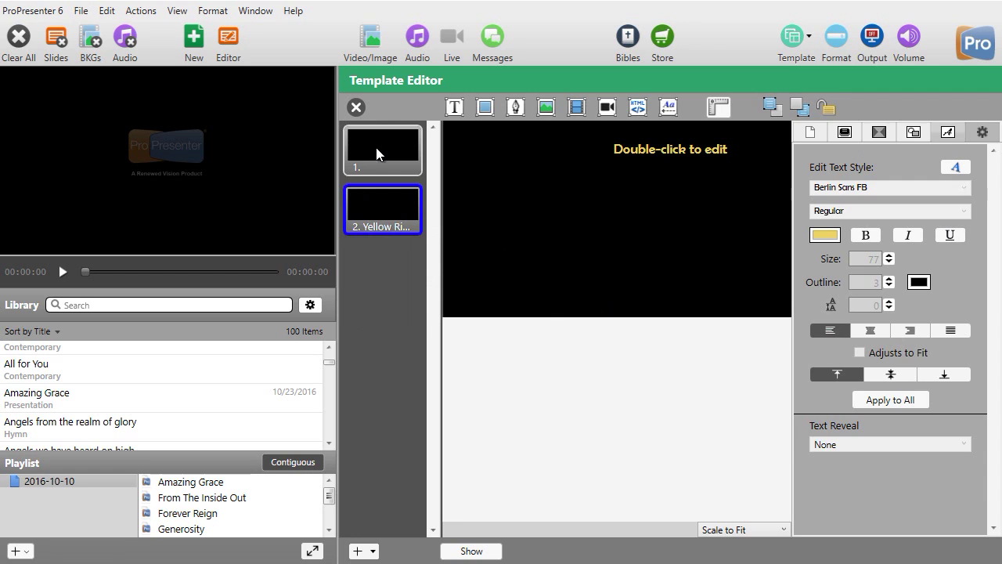
- Label slide 1 'White Upper Left' without saving the label, then close the Template Editor
{"action": "left_click", "coordinate": [376, 153]}
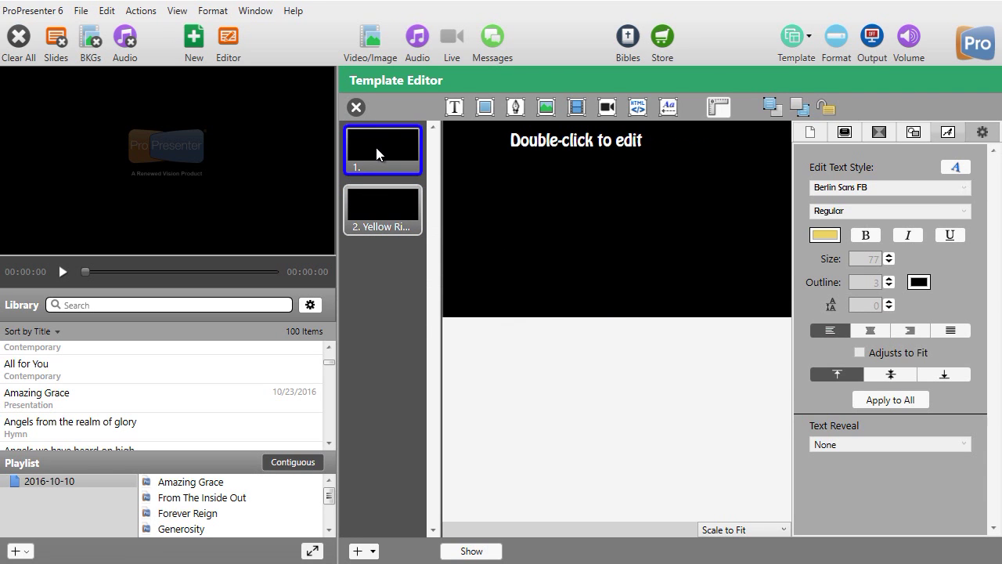
{"action": "right_click", "coordinate": [375, 153]}
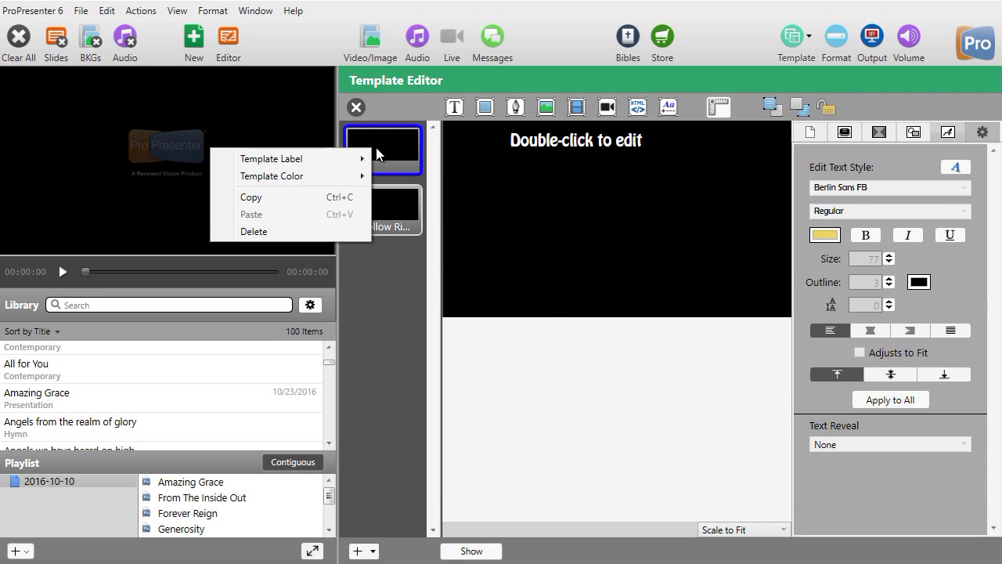
{"action": "mouse_move", "coordinate": [319, 156]}
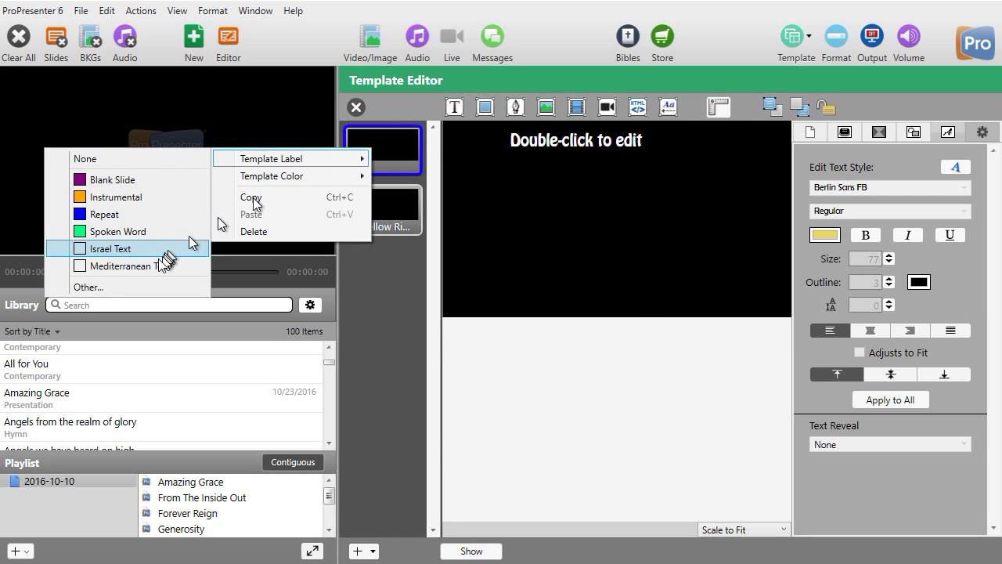
{"action": "left_click", "coordinate": [131, 287]}
{"action": "left_click", "coordinate": [391, 312]}
{"action": "left_click", "coordinate": [482, 255]}
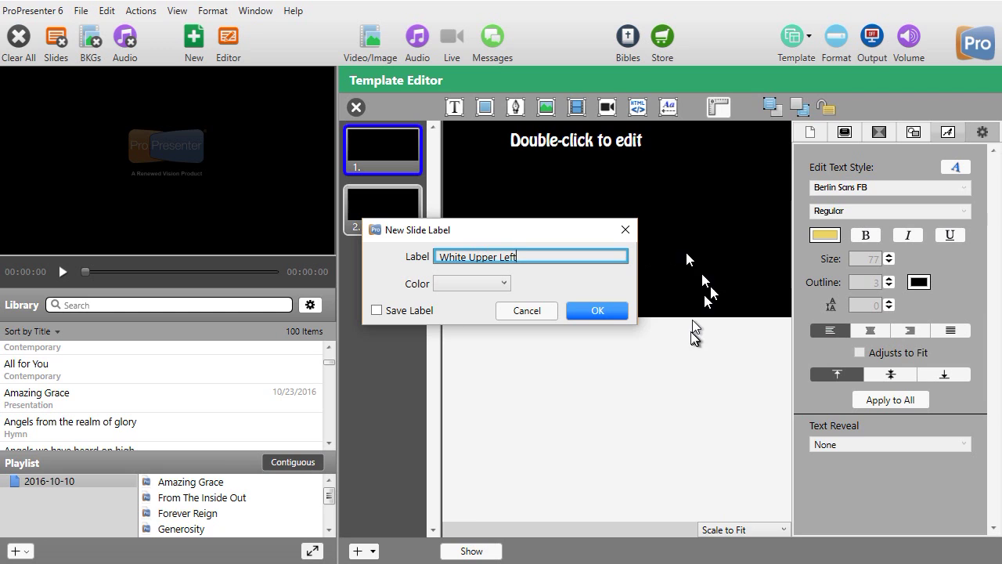
{"action": "left_click", "coordinate": [609, 310]}
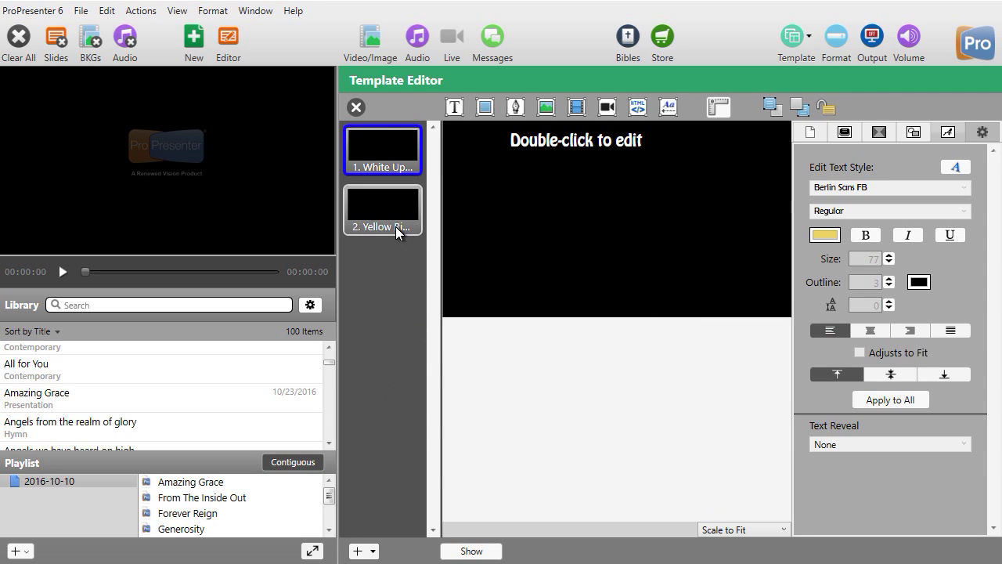
{"action": "left_click", "coordinate": [359, 106]}
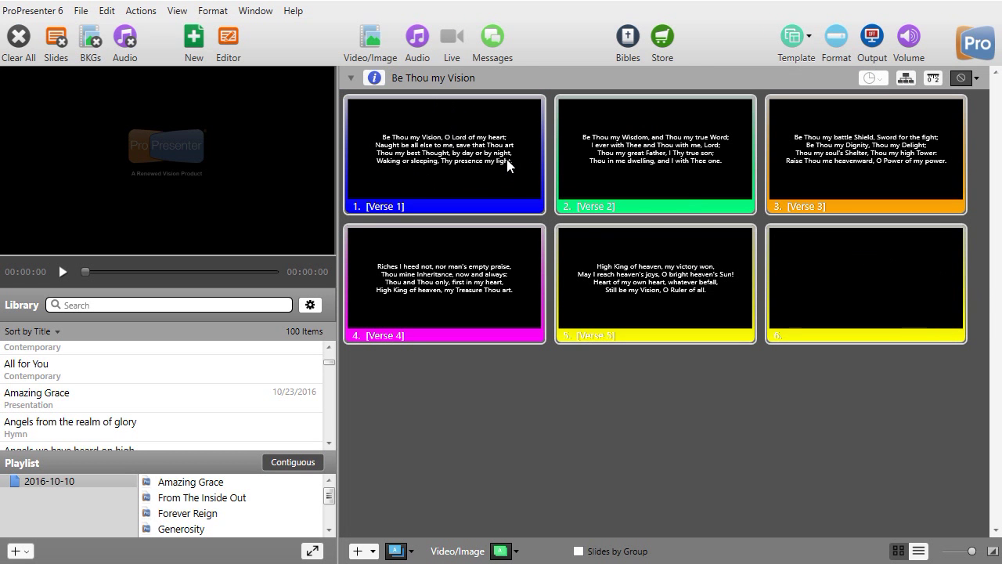
- Apply Friday's White Upper Left template to Be Thou my Vision and preview Verse 1
{"action": "left_click", "coordinate": [481, 157]}
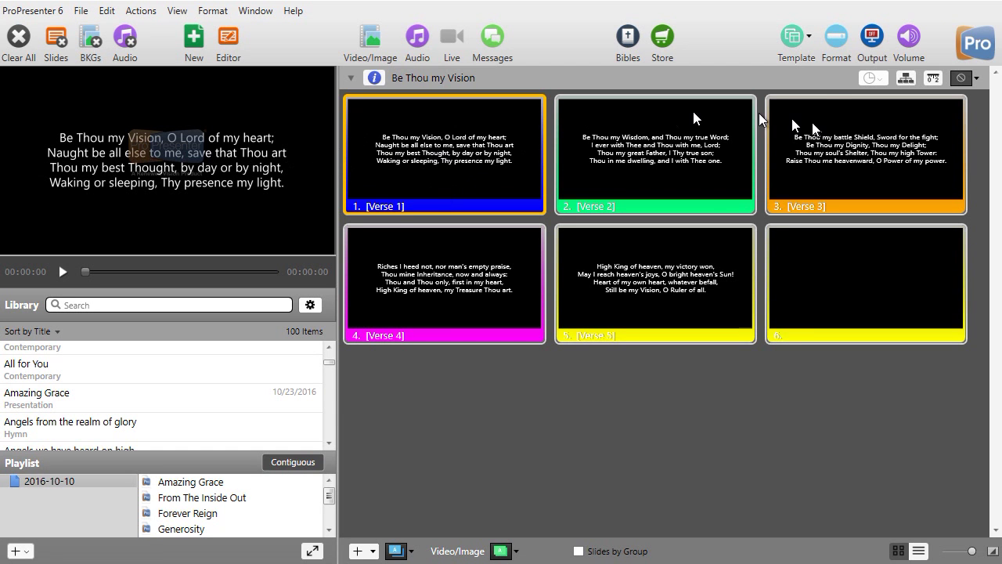
{"action": "left_click", "coordinate": [799, 42]}
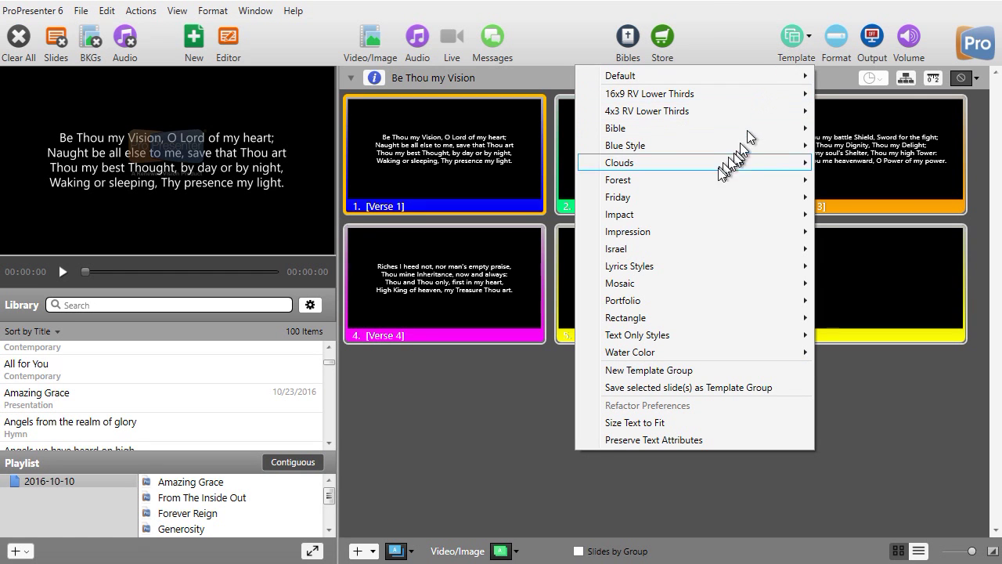
{"action": "mouse_move", "coordinate": [681, 198]}
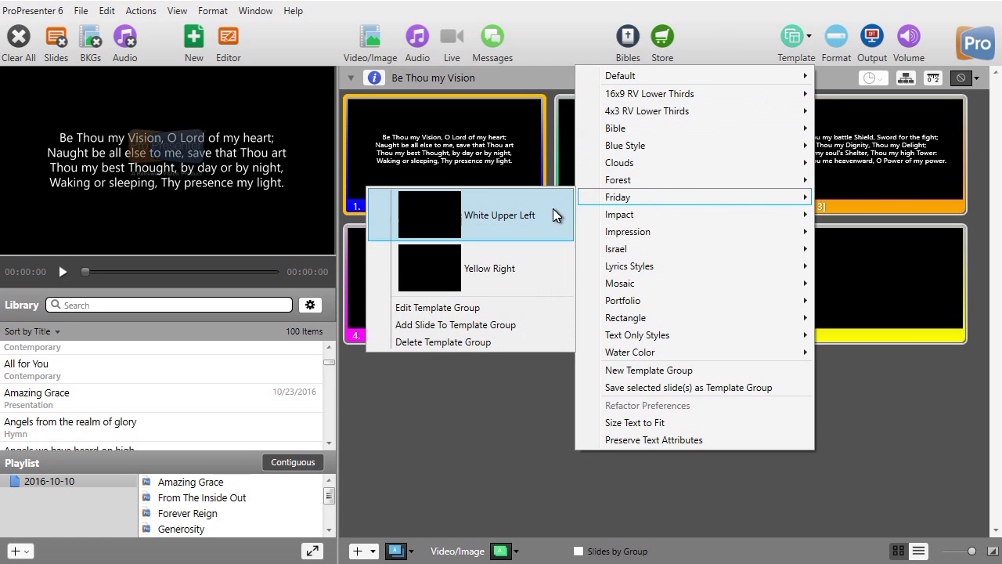
{"action": "left_click", "coordinate": [496, 217]}
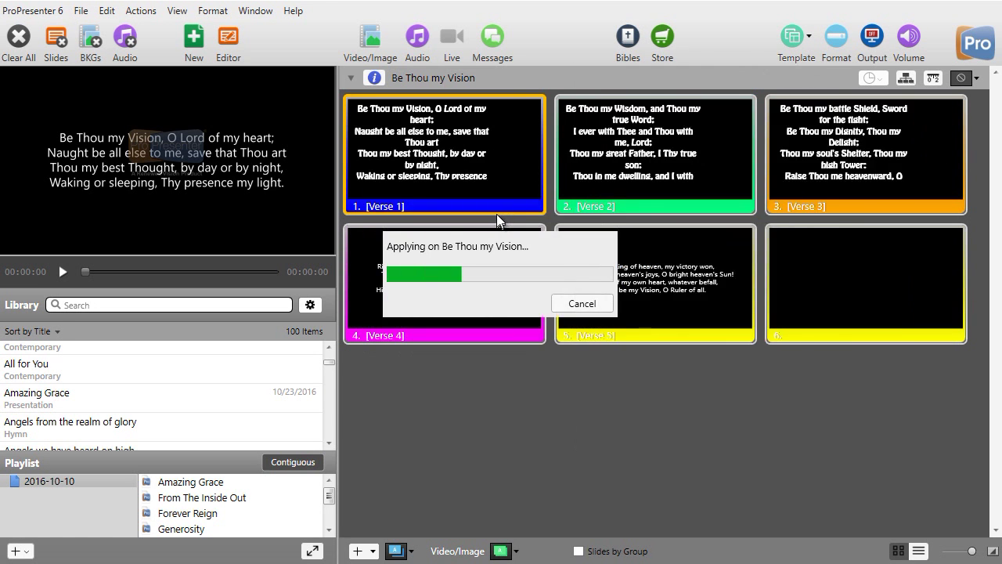
{"action": "left_click", "coordinate": [455, 149]}
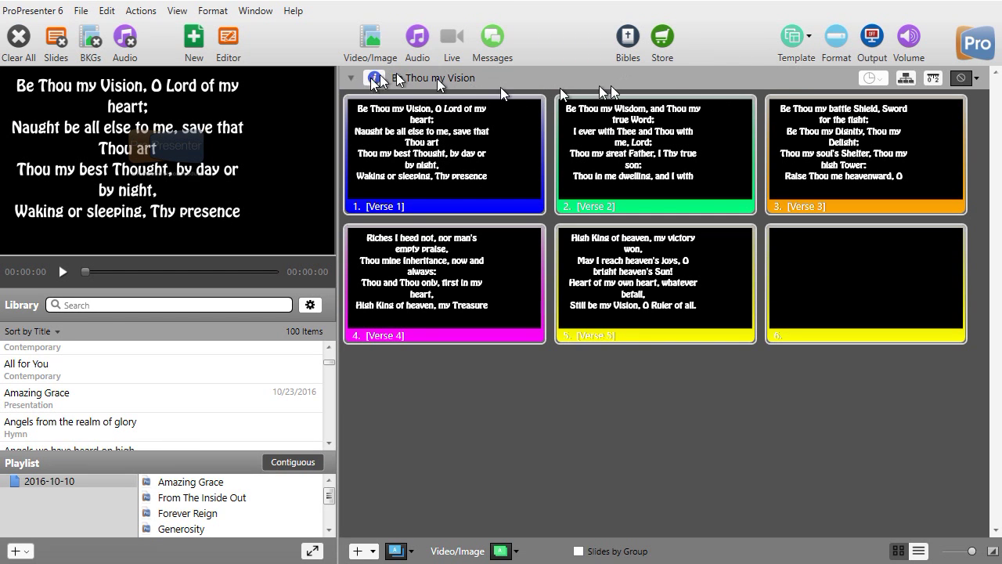
- Apply Friday's Yellow Right template to Be Thou my Vision and preview Verse 1
{"action": "left_click", "coordinate": [795, 45]}
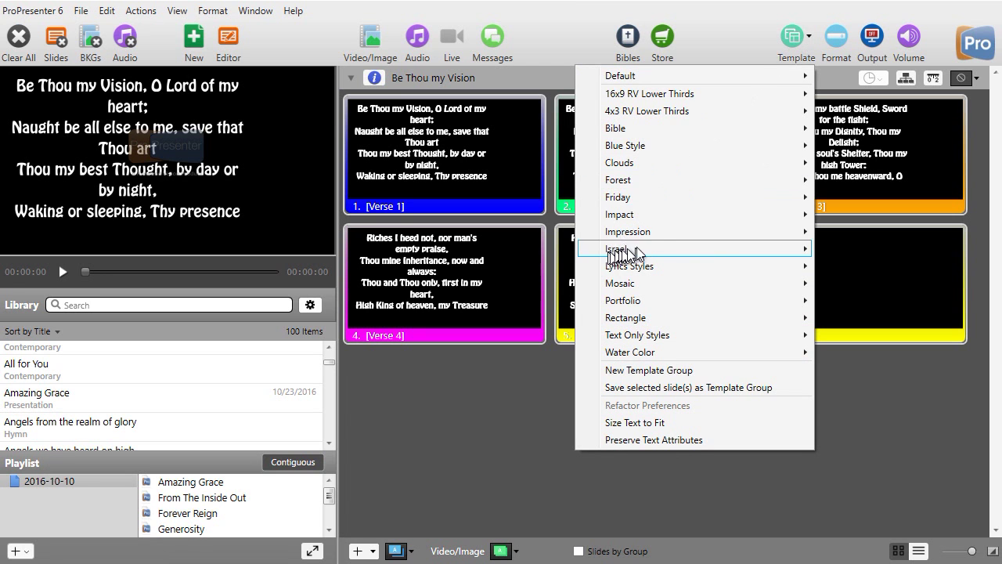
{"action": "mouse_move", "coordinate": [652, 194]}
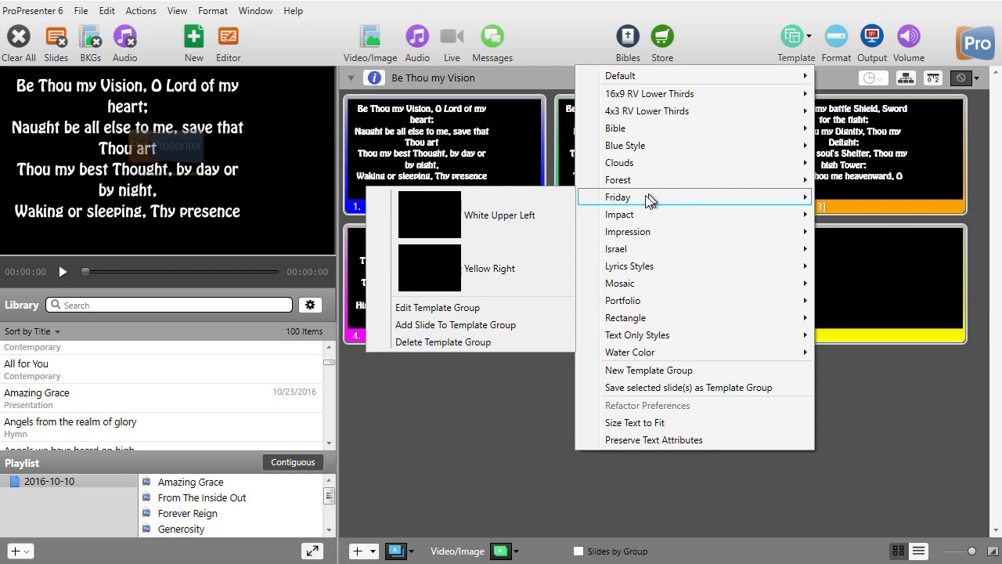
{"action": "left_click", "coordinate": [492, 270]}
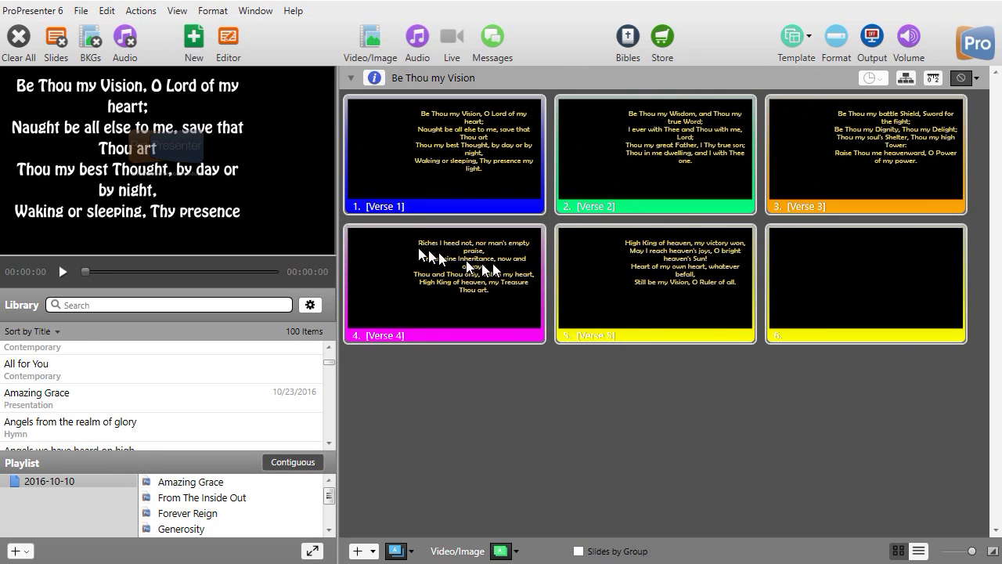
{"action": "left_click", "coordinate": [472, 138]}
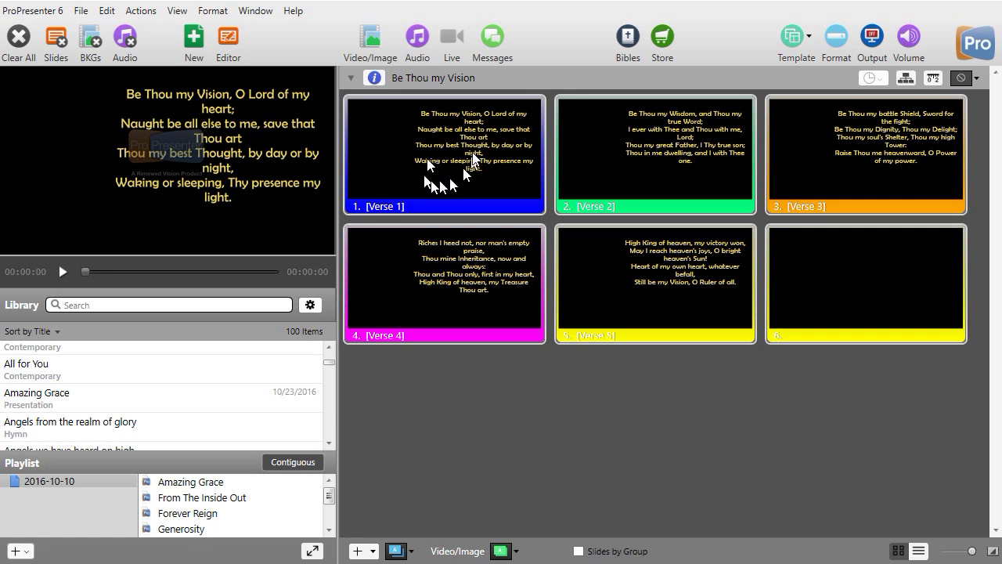
{"action": "left_click", "coordinate": [790, 43]}
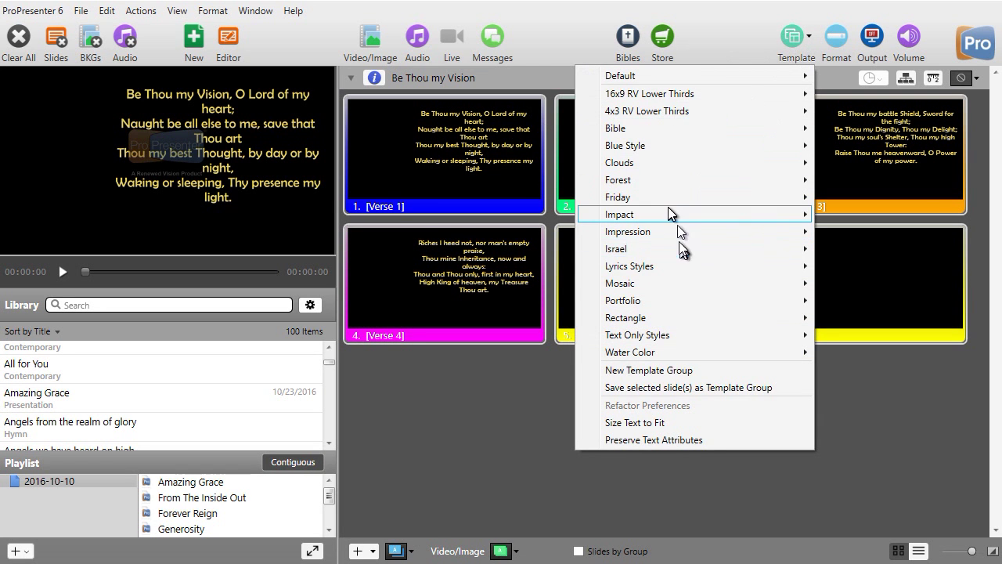
- Reduce the White Upper Left template's text size from 85 to 67 and close the editor
{"action": "mouse_move", "coordinate": [637, 197]}
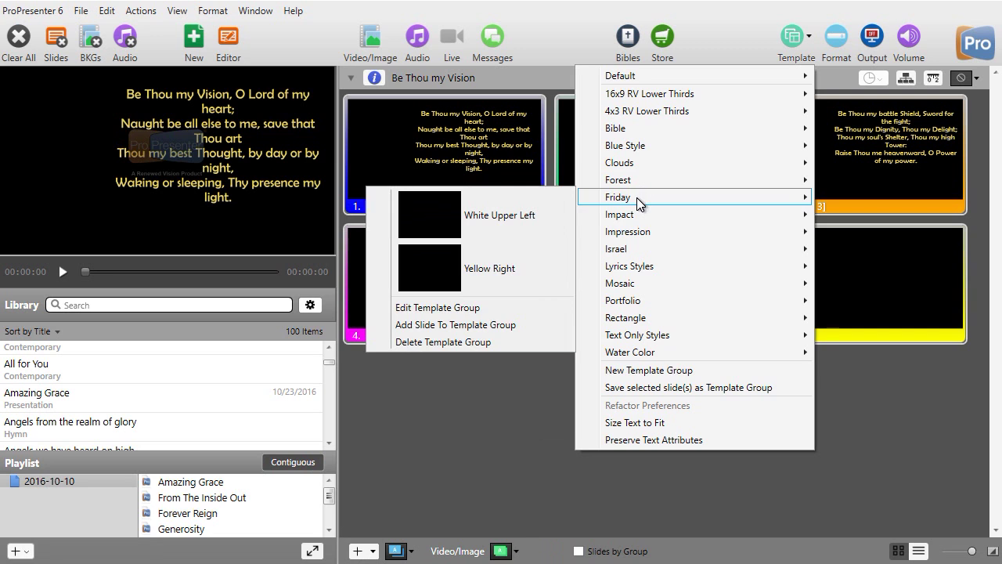
{"action": "left_click", "coordinate": [477, 308]}
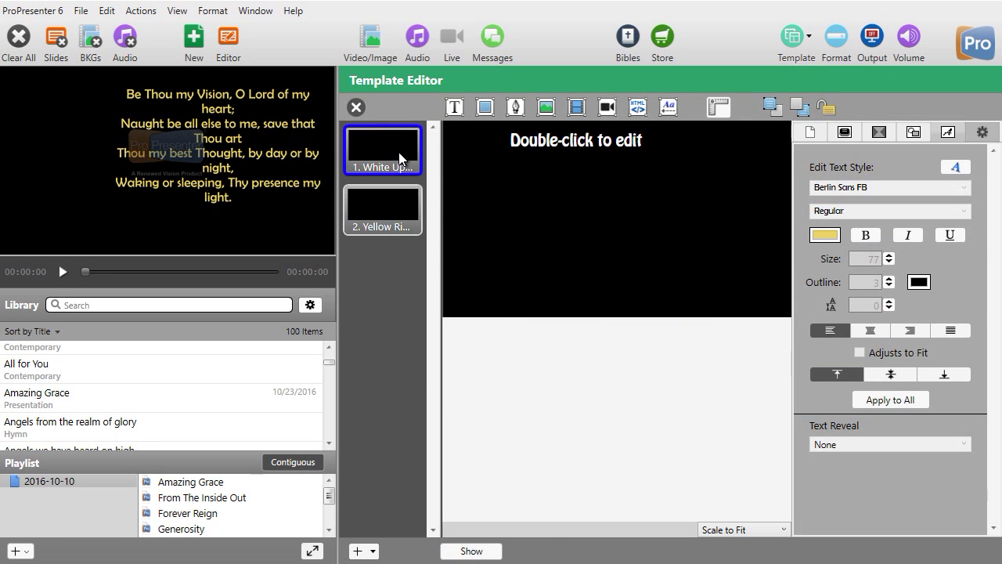
{"action": "left_click", "coordinate": [548, 155]}
{"action": "double_click", "coordinate": [591, 143]}
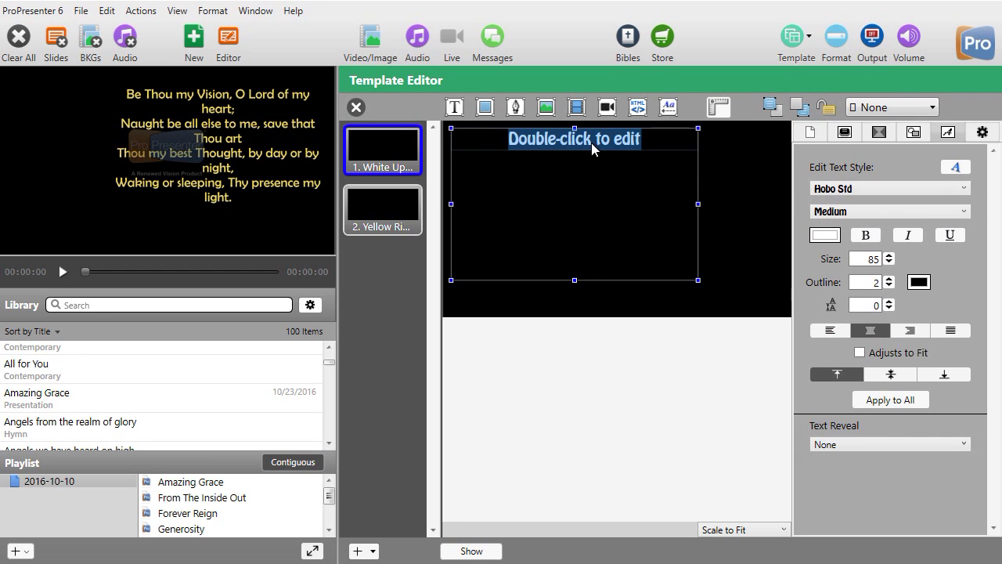
{"action": "left_click_drag", "start_coordinate": [889, 264], "coordinate": [889, 267]}
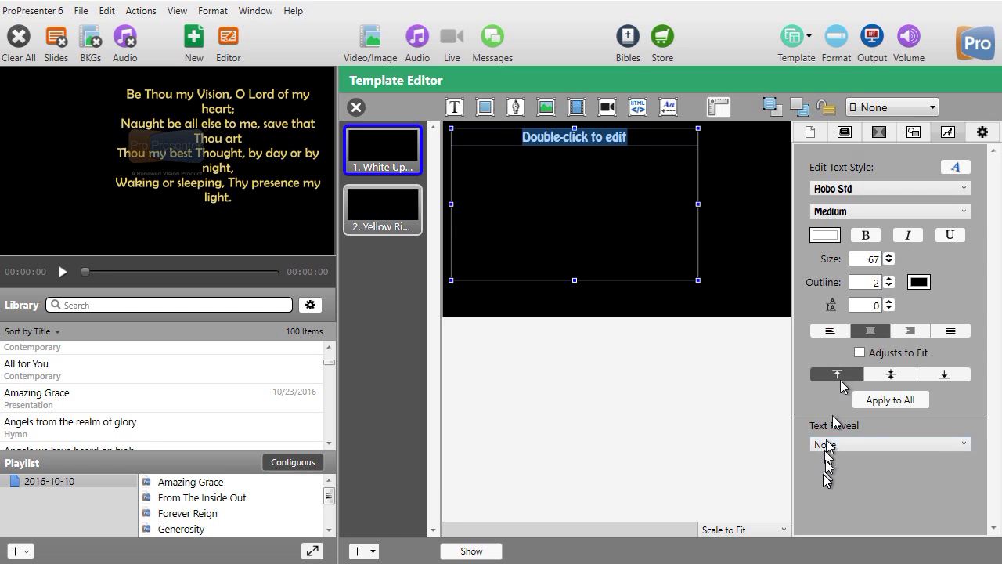
{"action": "left_click", "coordinate": [357, 106]}
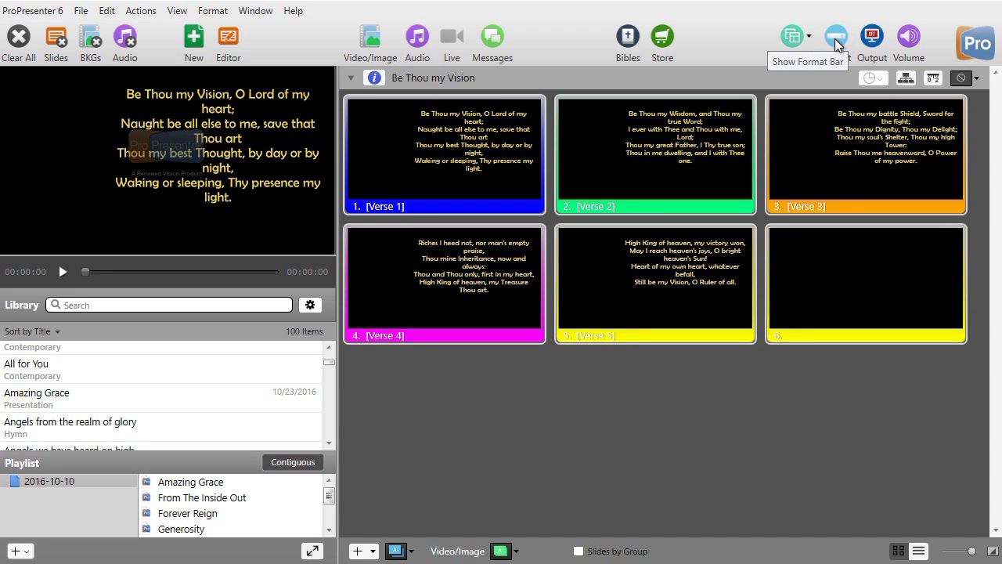
- Restyle Be Thou my Vision with Friday's White Upper Left template and preview Verse 1
{"action": "left_click", "coordinate": [795, 36]}
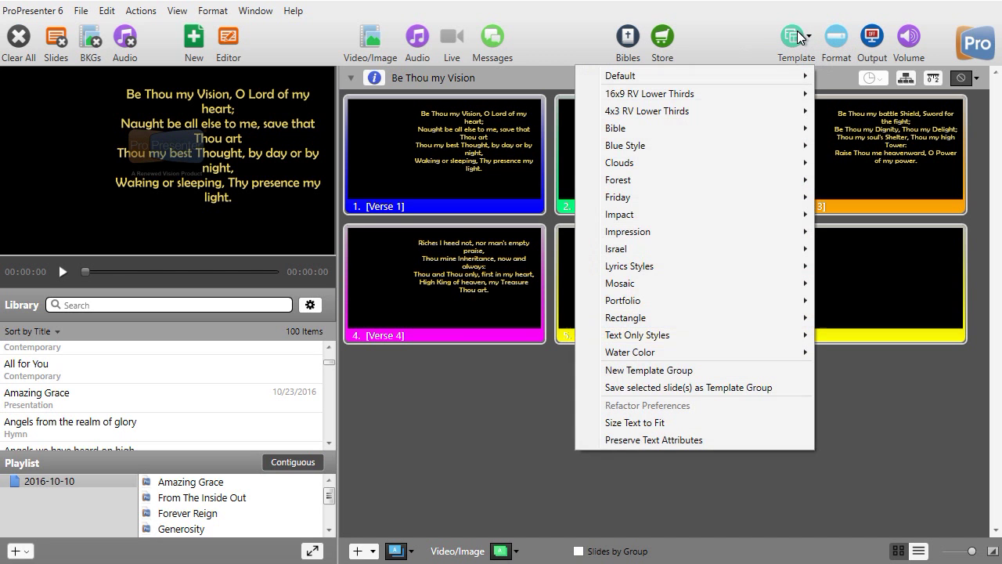
{"action": "mouse_move", "coordinate": [654, 197]}
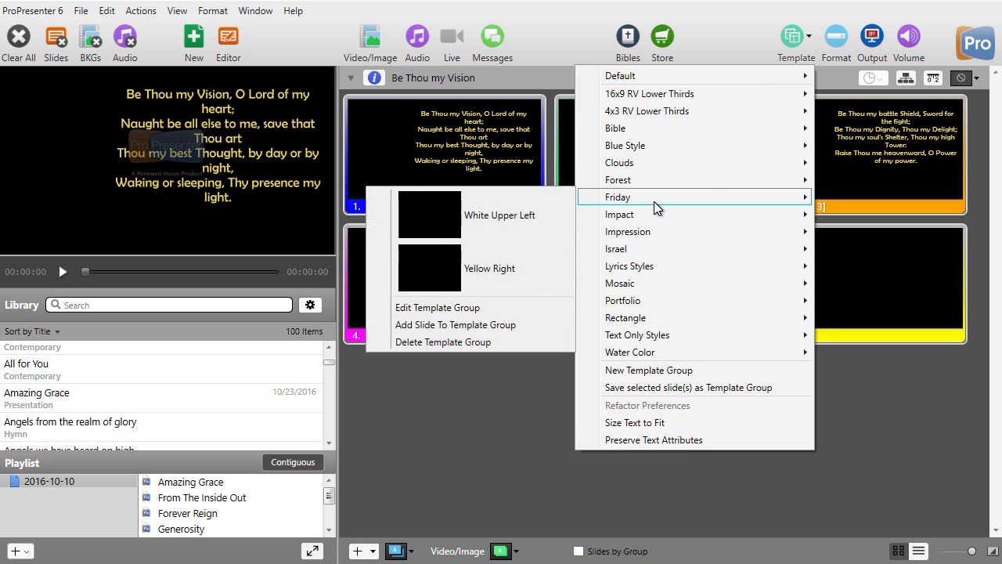
{"action": "left_click", "coordinate": [419, 215]}
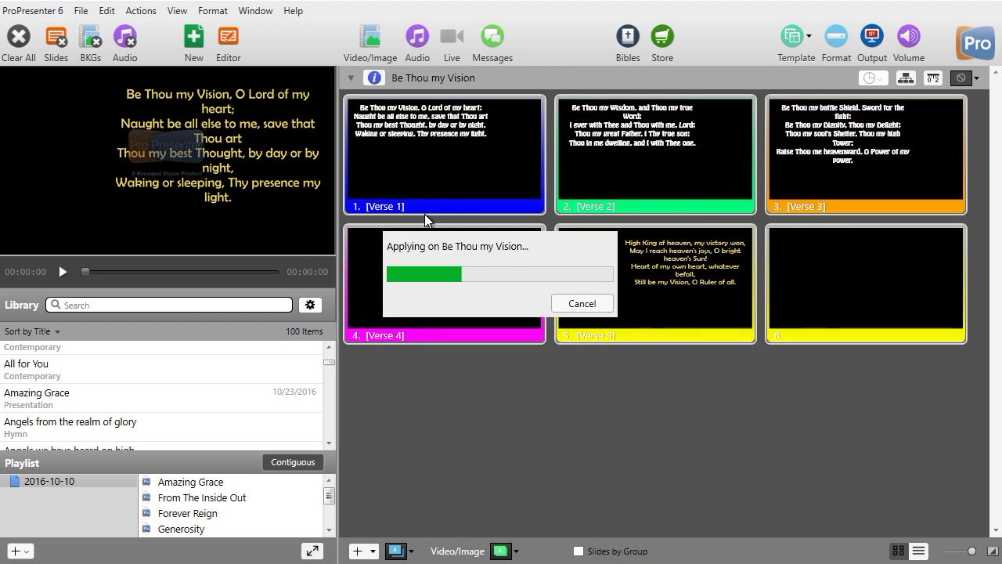
{"action": "left_click", "coordinate": [425, 161]}
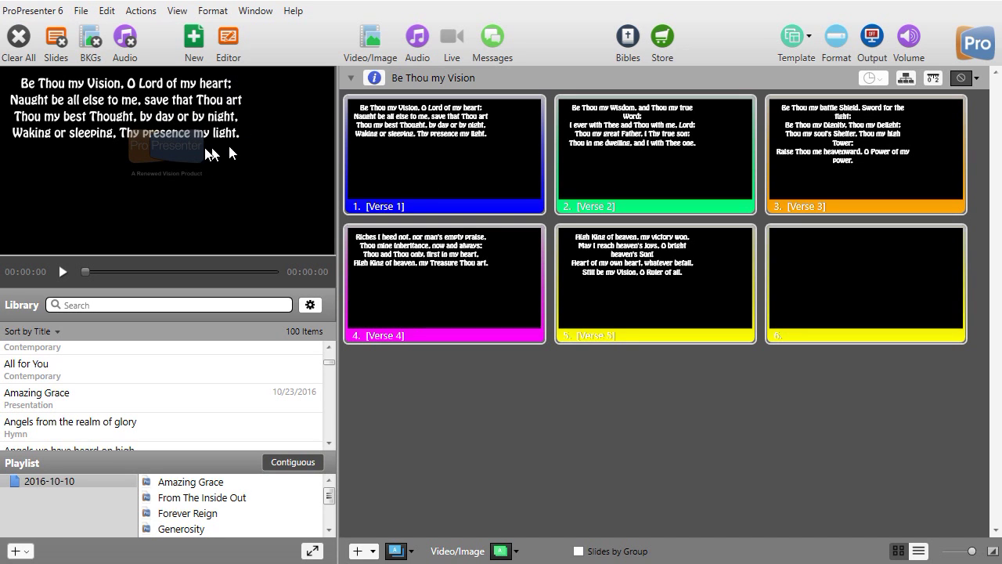
- Add a blank seventh slide and give Verse 1 the Sunset.jpg background
{"action": "left_click", "coordinate": [358, 552]}
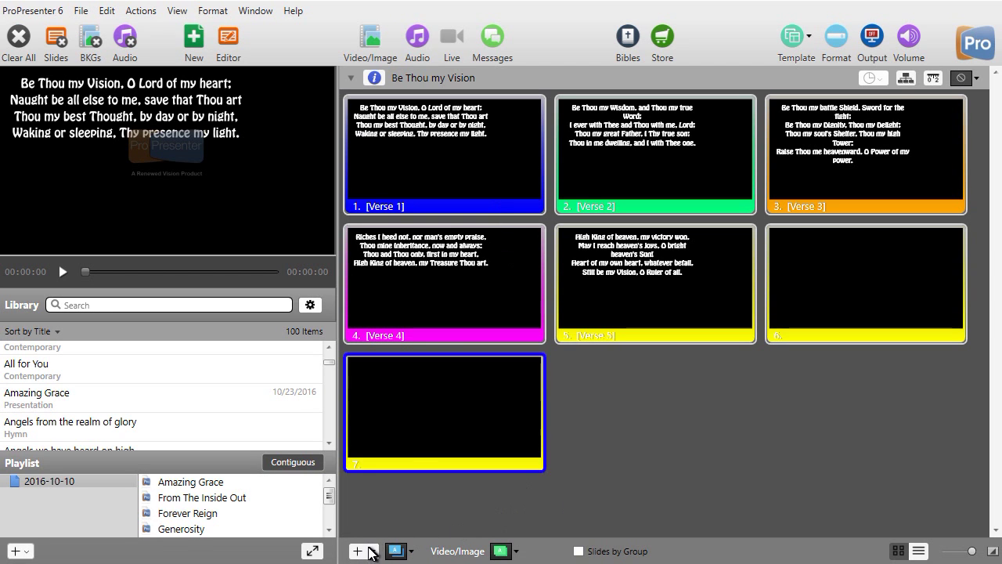
{"action": "left_click", "coordinate": [372, 45]}
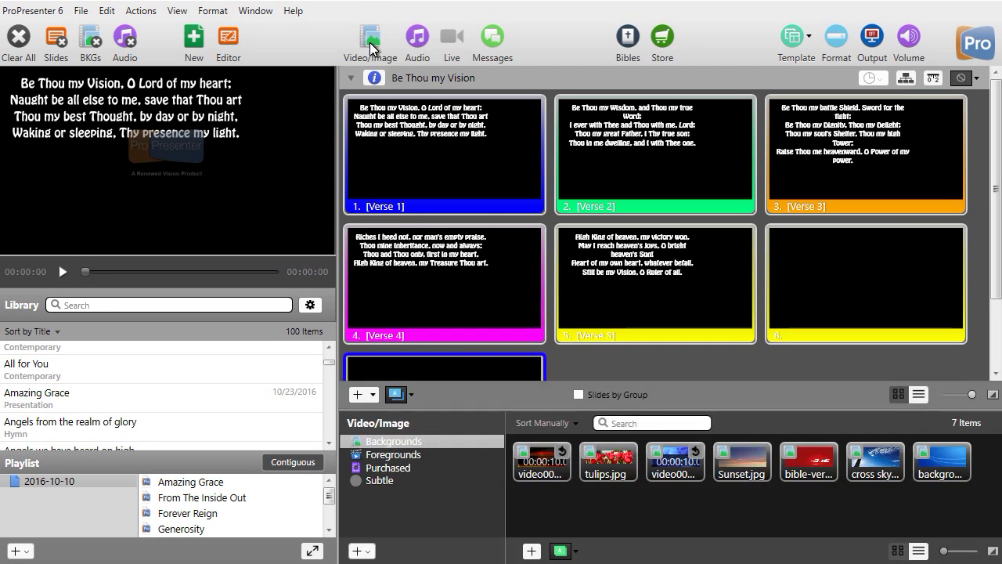
{"action": "left_click_drag", "start_coordinate": [757, 456], "coordinate": [496, 132]}
{"action": "left_click", "coordinate": [494, 159]}
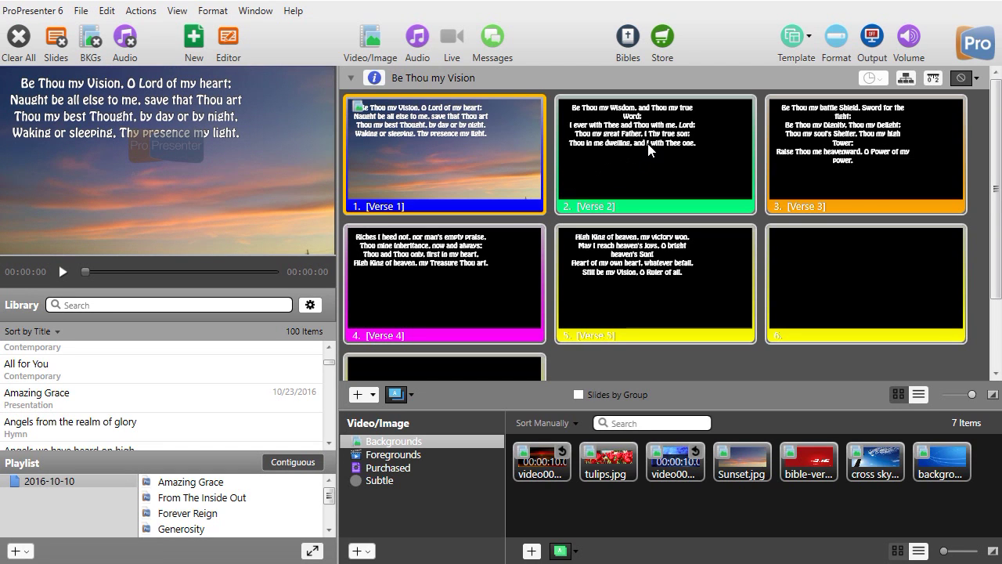
- Preview the Verse 4 and Verse 2 slides
{"action": "left_click", "coordinate": [436, 270]}
{"action": "left_click", "coordinate": [688, 158]}
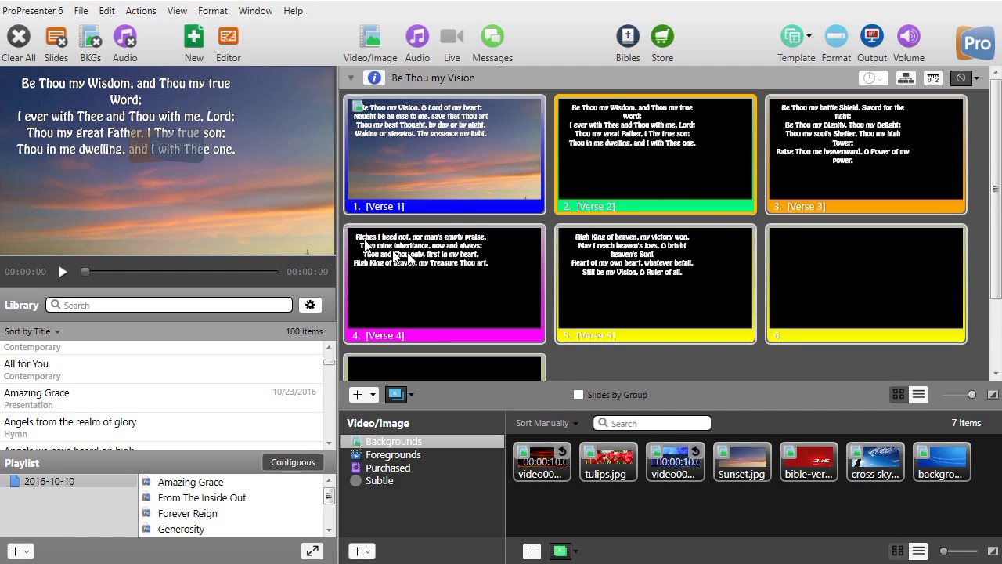
{"action": "left_click", "coordinate": [797, 48]}
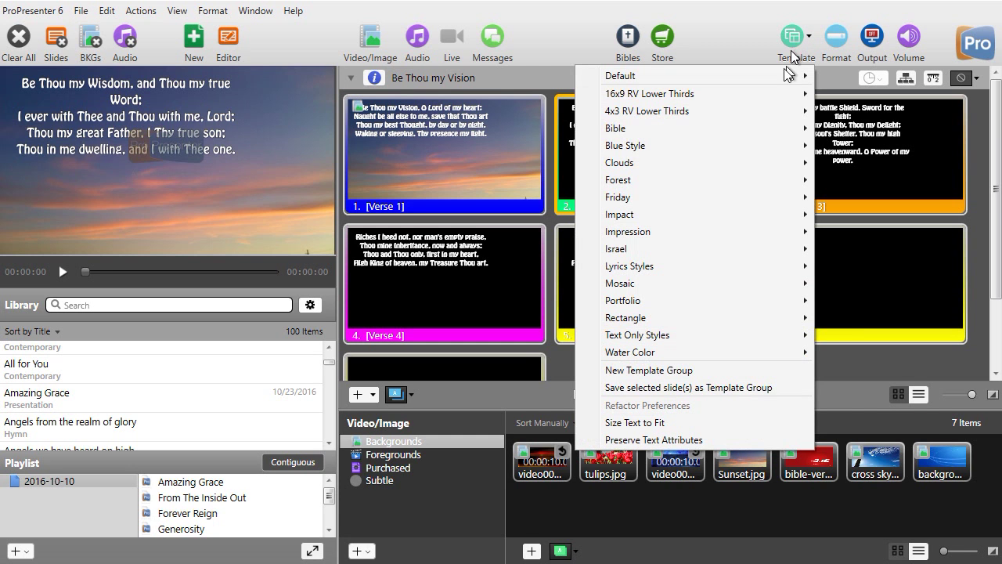
- Restyle the song with Friday's Yellow Right template and preview Verse 1 over the sunset
{"action": "mouse_move", "coordinate": [665, 199]}
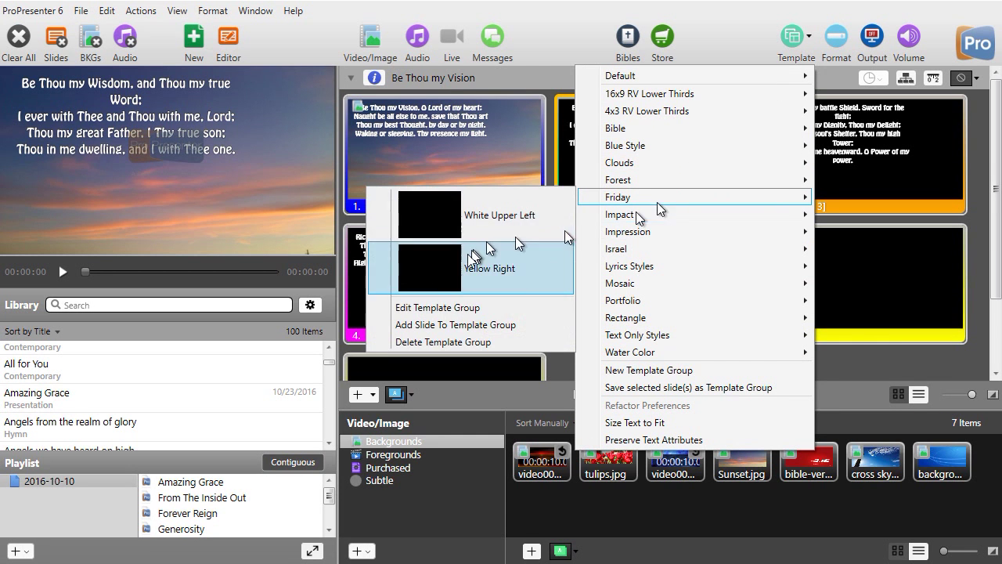
{"action": "left_click", "coordinate": [444, 278]}
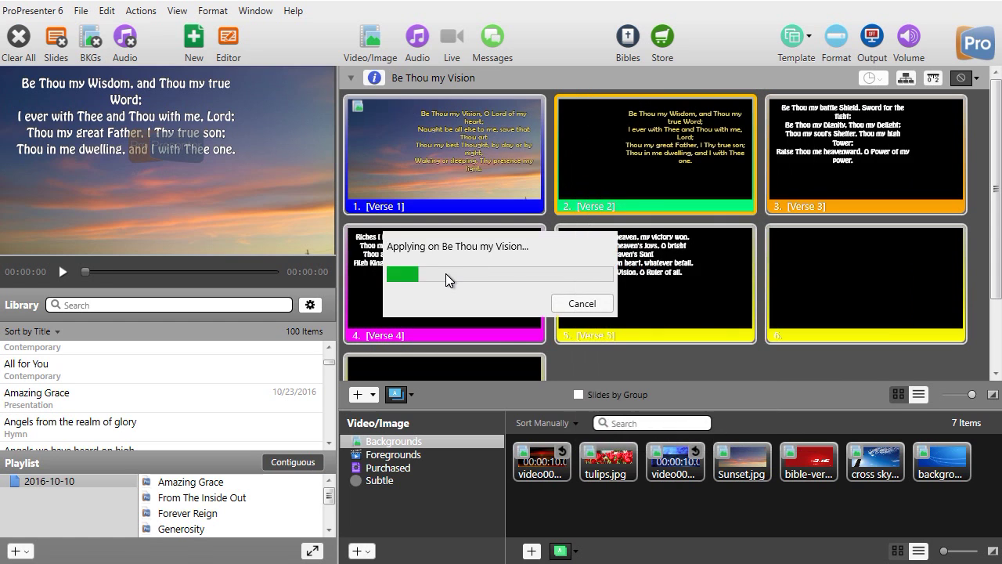
{"action": "left_click", "coordinate": [463, 134]}
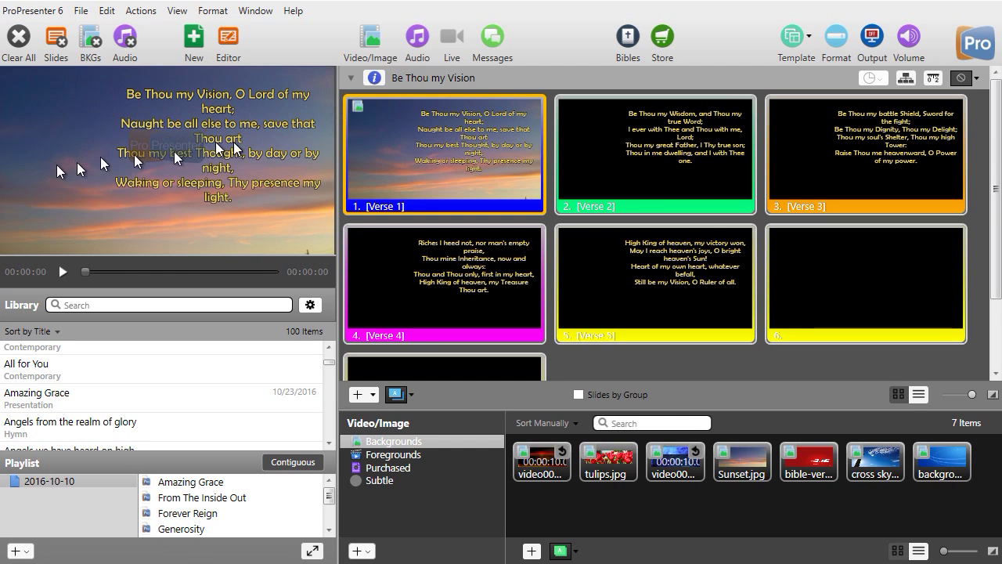
{"action": "left_click", "coordinate": [793, 41]}
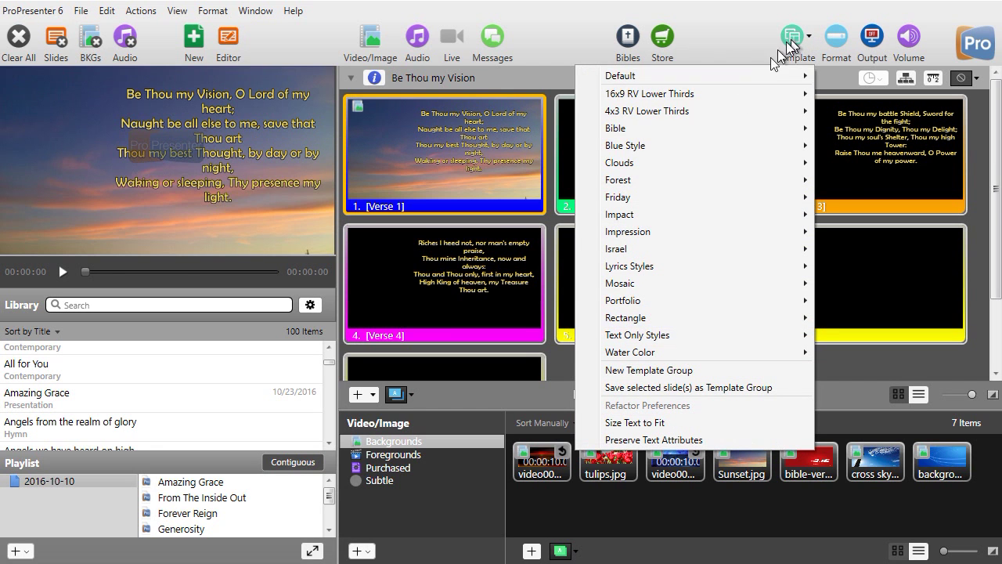
- In the Friday group editor, shrink Yellow Right's text from size 77 to 69, then close it
{"action": "mouse_move", "coordinate": [644, 195]}
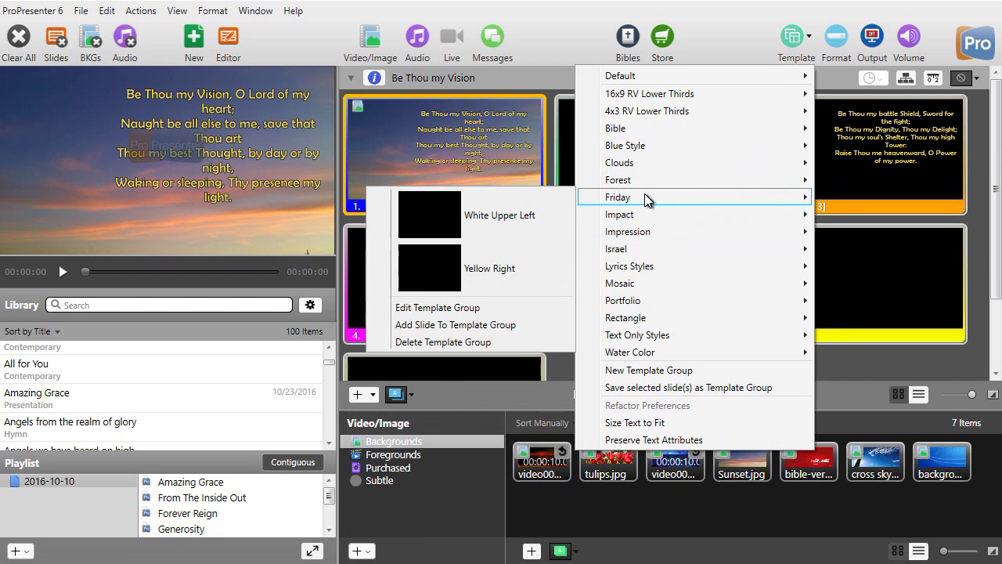
{"action": "left_click", "coordinate": [429, 308]}
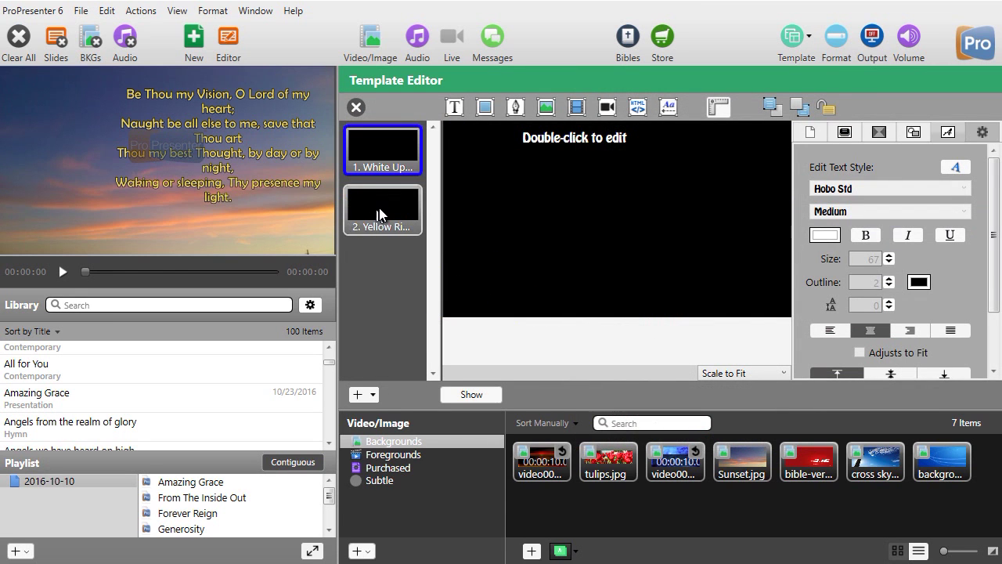
{"action": "left_click", "coordinate": [379, 208]}
{"action": "left_click", "coordinate": [651, 155]}
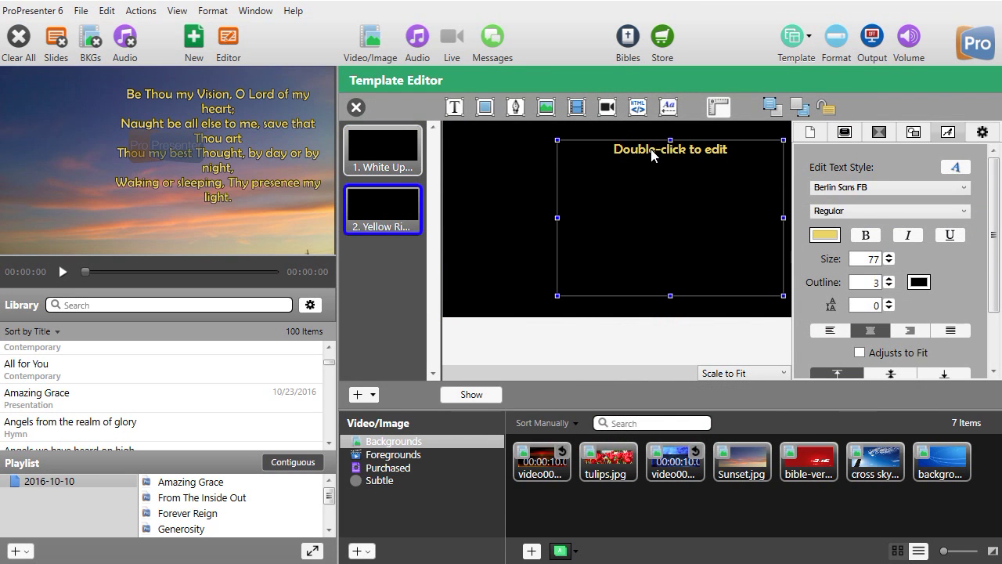
{"action": "double_click", "coordinate": [651, 149]}
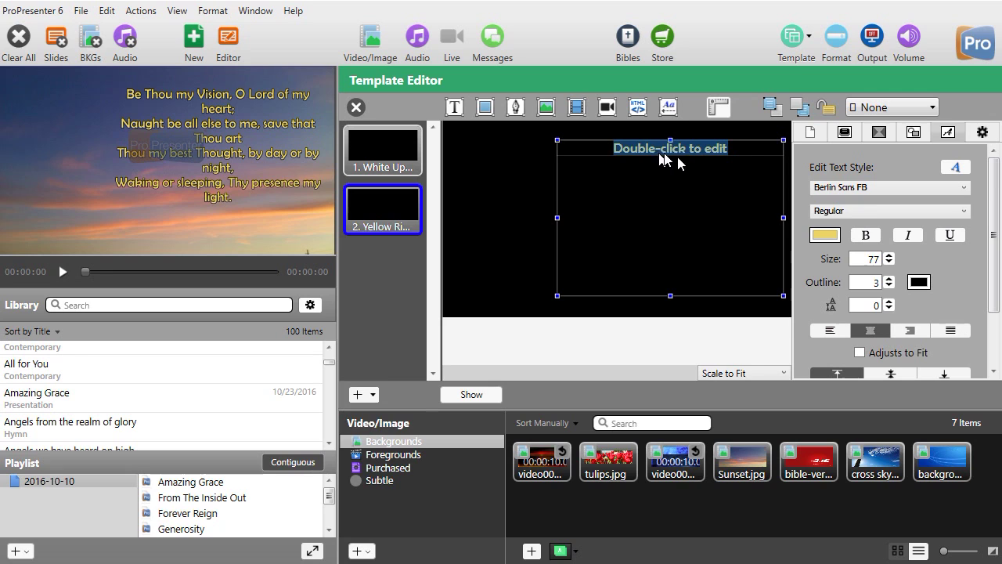
{"action": "left_click", "coordinate": [889, 263]}
{"action": "left_click", "coordinate": [890, 263]}
{"action": "left_click", "coordinate": [890, 263]}
{"action": "left_click", "coordinate": [889, 263]}
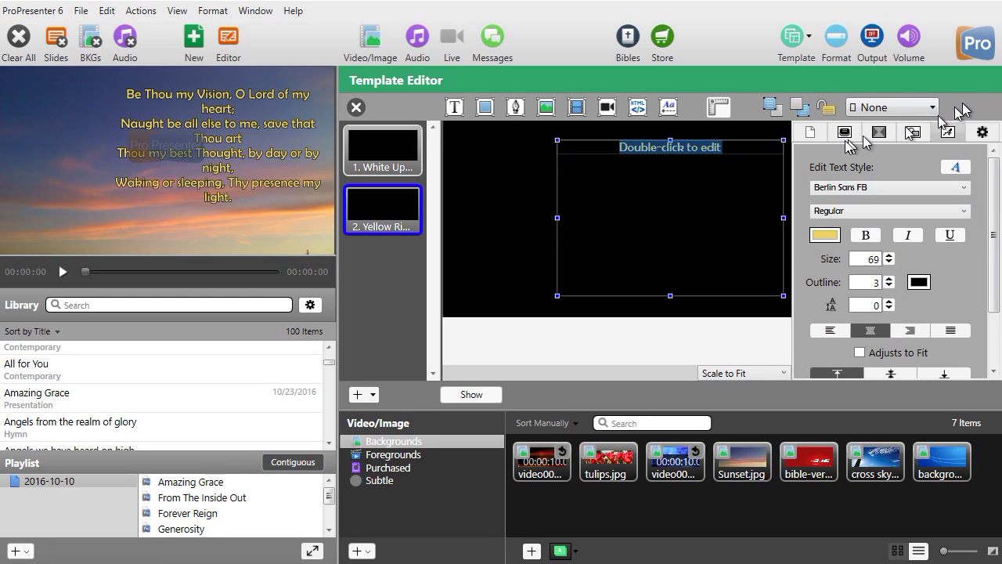
{"action": "left_click", "coordinate": [356, 107]}
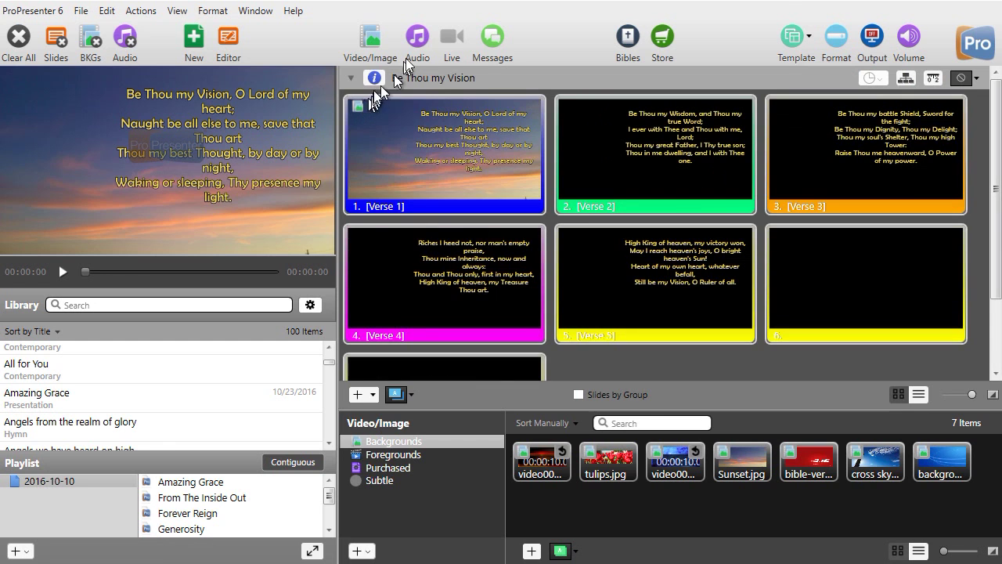
- Reapply the resized Yellow Right template to the song and preview the smaller Verse 1 text
{"action": "left_click", "coordinate": [799, 40]}
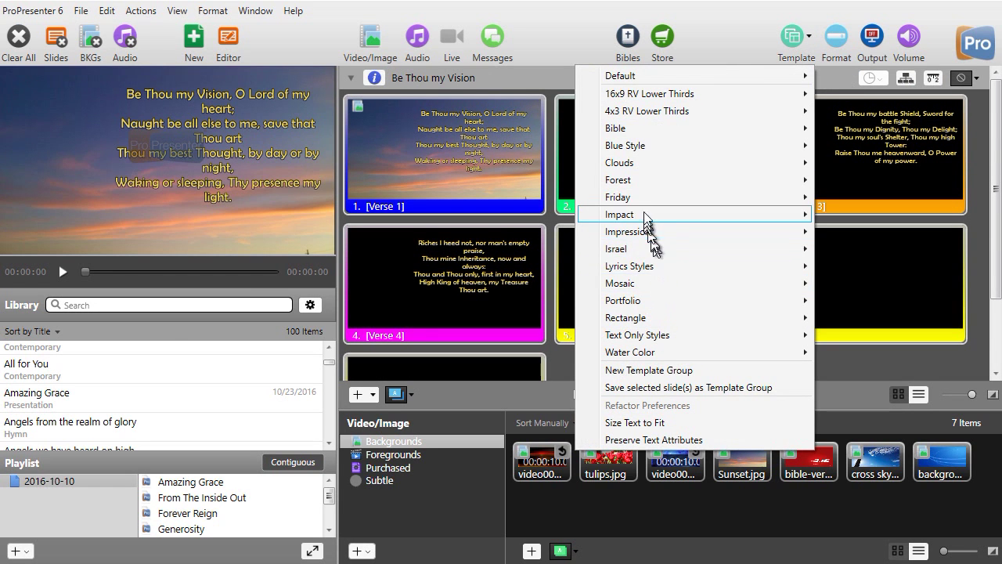
{"action": "mouse_move", "coordinate": [643, 199]}
{"action": "left_click", "coordinate": [450, 270]}
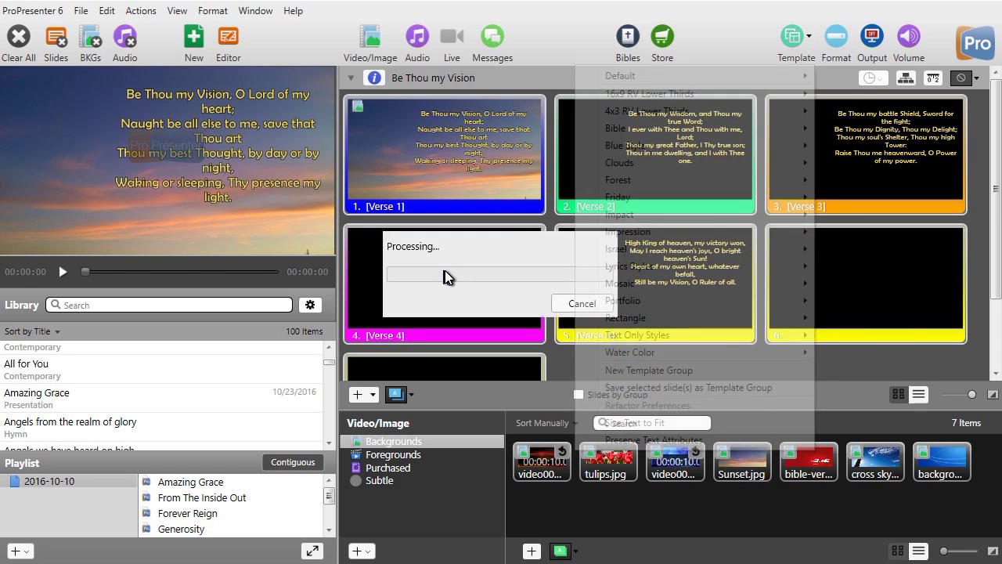
{"action": "left_click", "coordinate": [449, 137]}
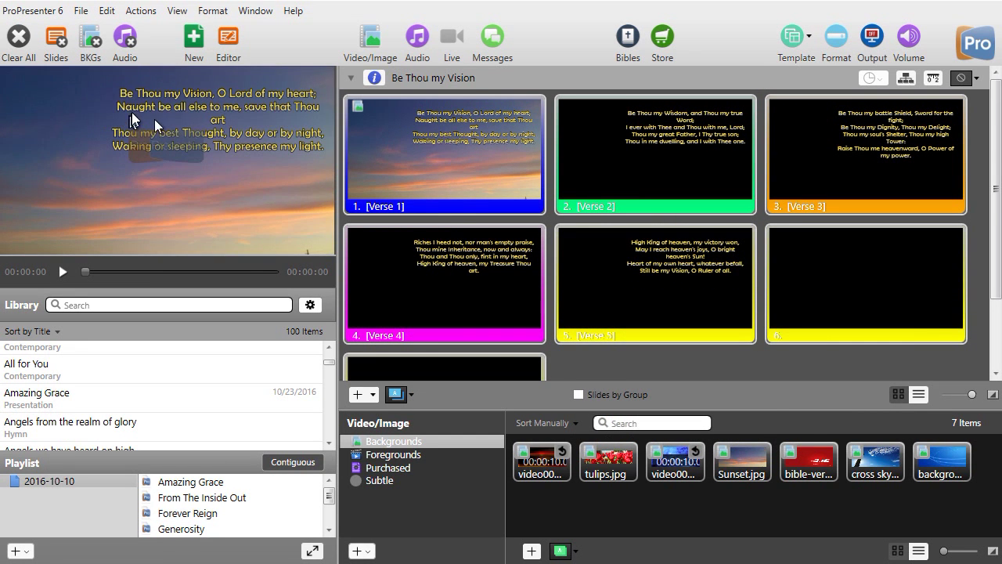